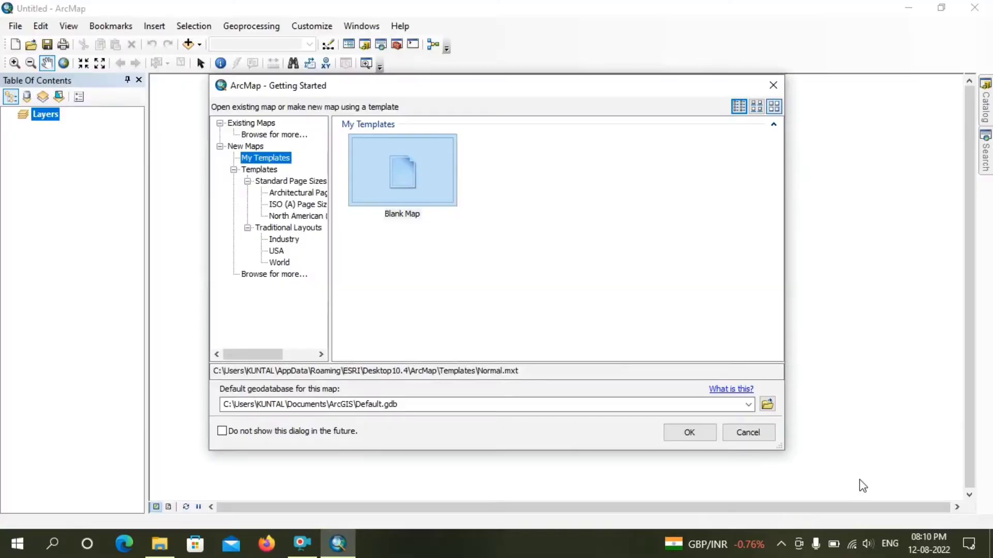
# Start a new map from the Blank Map template and bring up the Add Data window
pyautogui.doubleClick(417, 176)
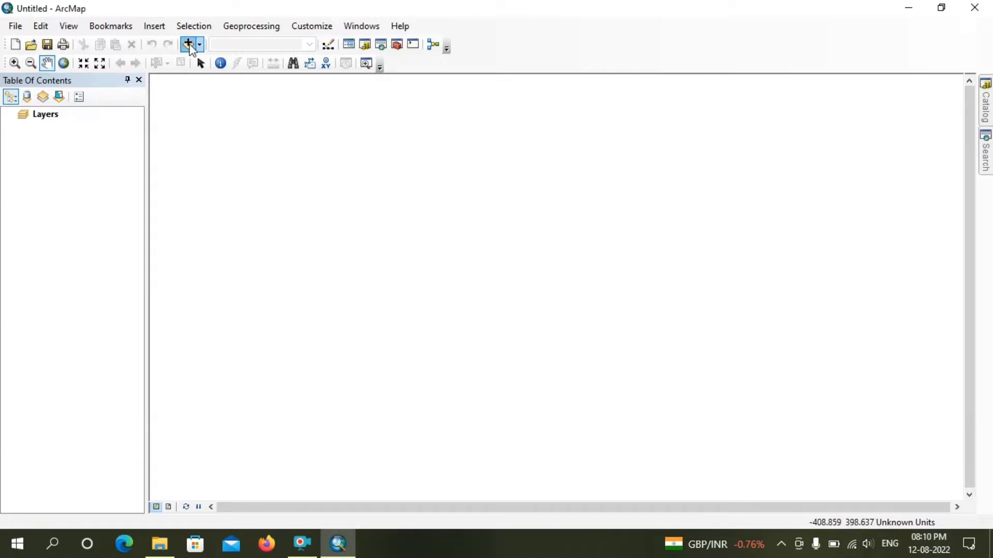
pyautogui.click(190, 46)
# Search the web for 'pdf to jpg' and scroll down to the iLovePDF result
pyautogui.click(464, 176)
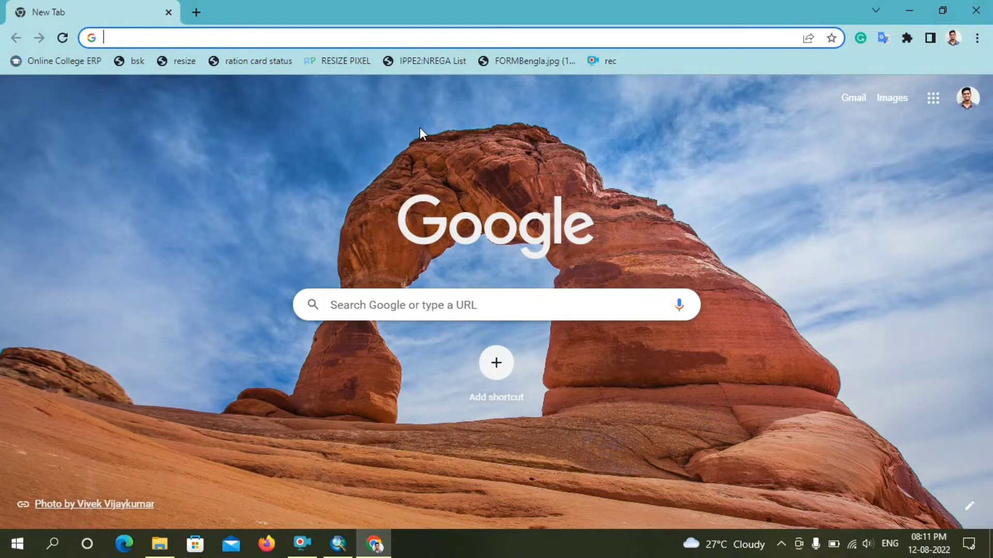
pyautogui.write('pdf t')
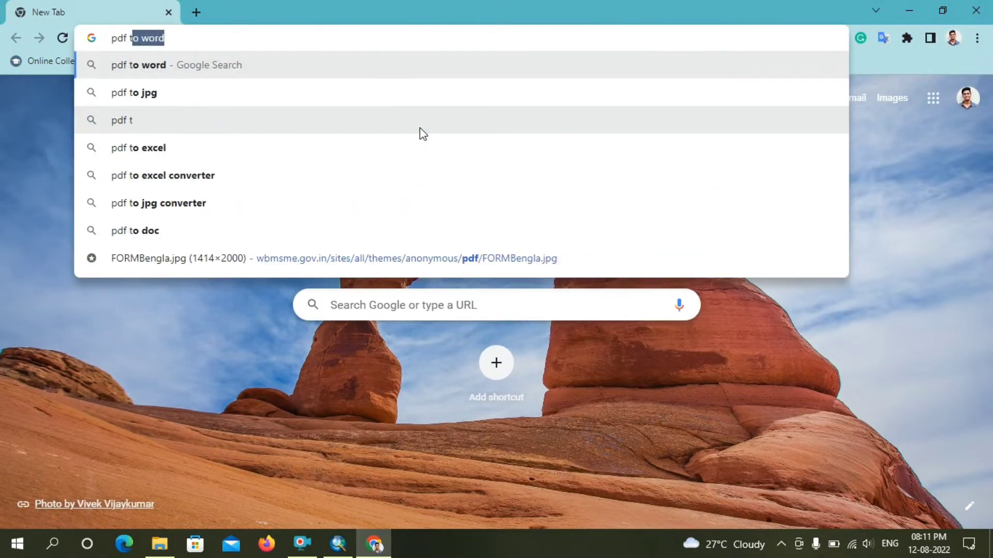
pyautogui.write('o jpg')
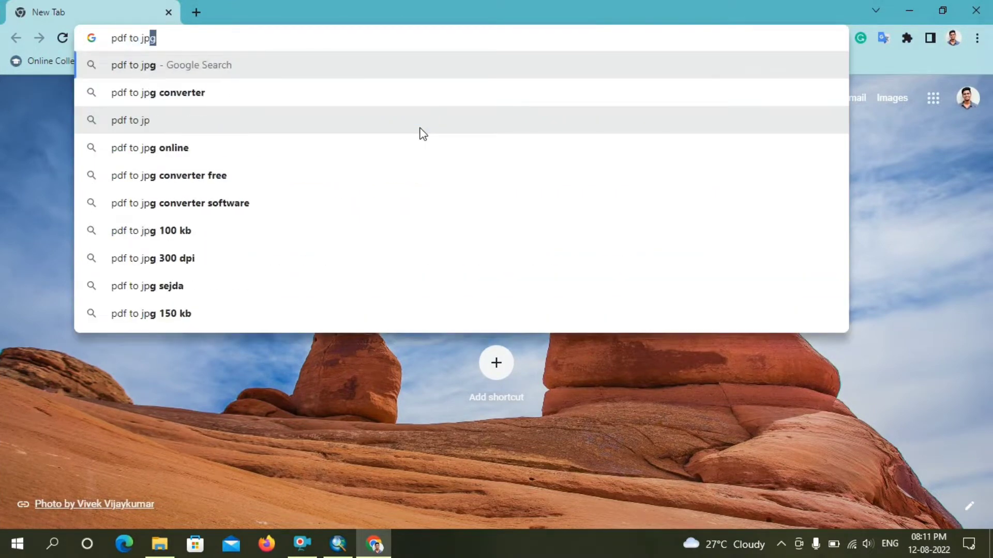
pyautogui.press('Return')
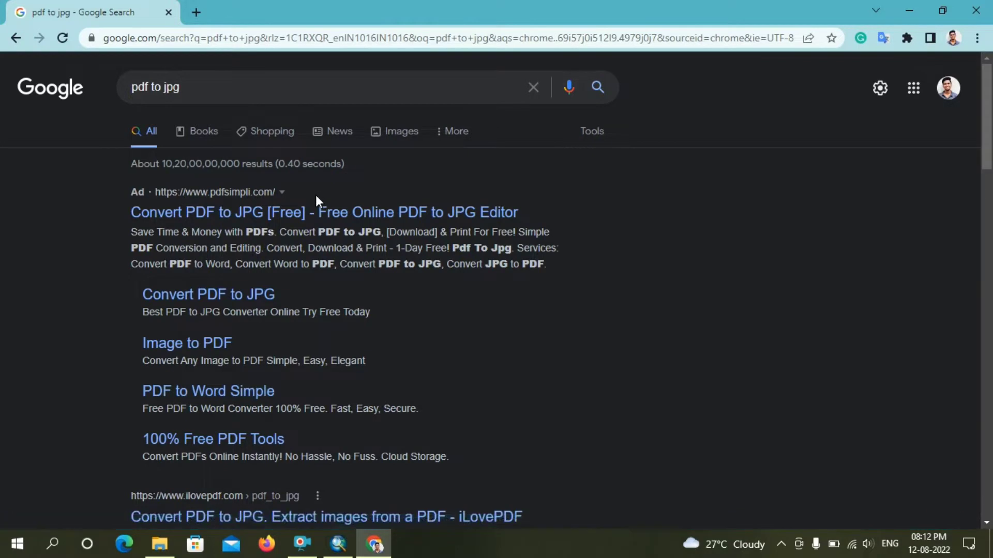
pyautogui.scroll(-4, 316, 195)
# Upload G:\Expriment\toposheet\F45I9_73J9.pdf to iLovePDF, convert it to JPG and download it
pyautogui.click(218, 300)
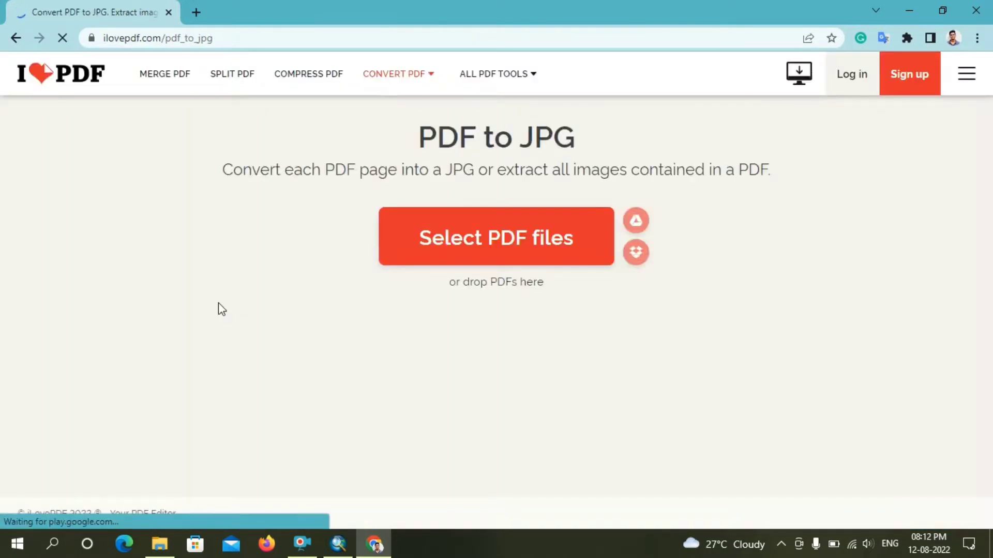
pyautogui.click(482, 244)
pyautogui.scroll(-3, 59, 202)
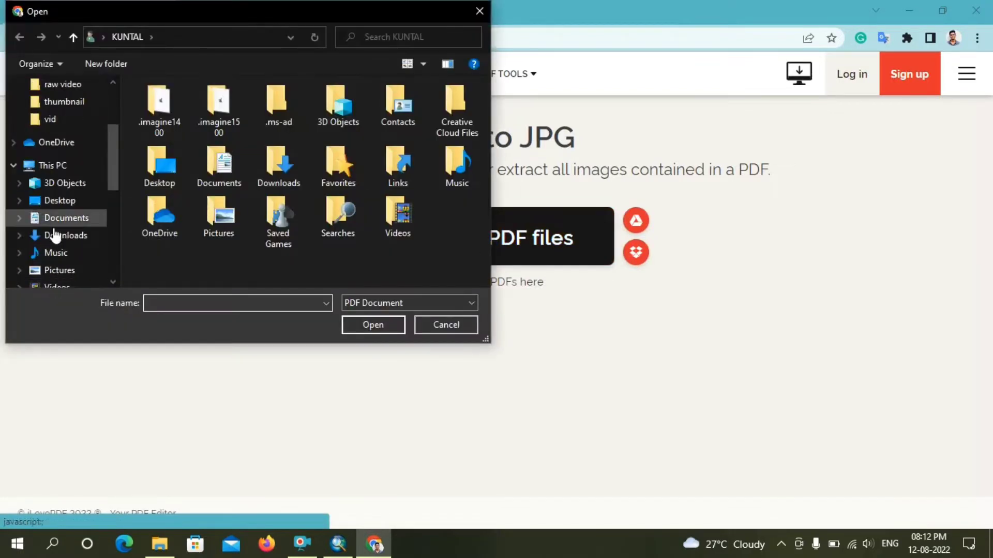
pyautogui.scroll(-5, 41, 196)
pyautogui.click(62, 154)
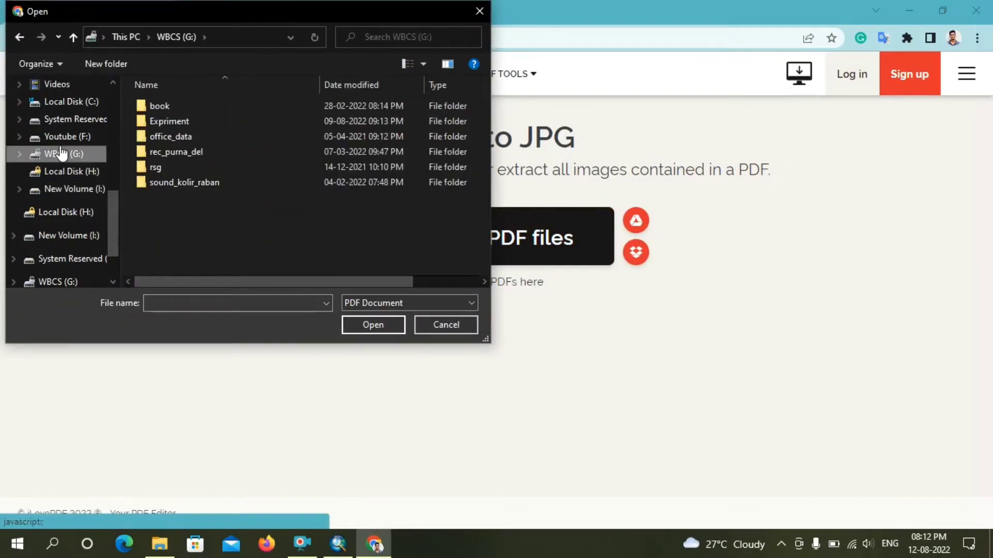
pyautogui.click(176, 124)
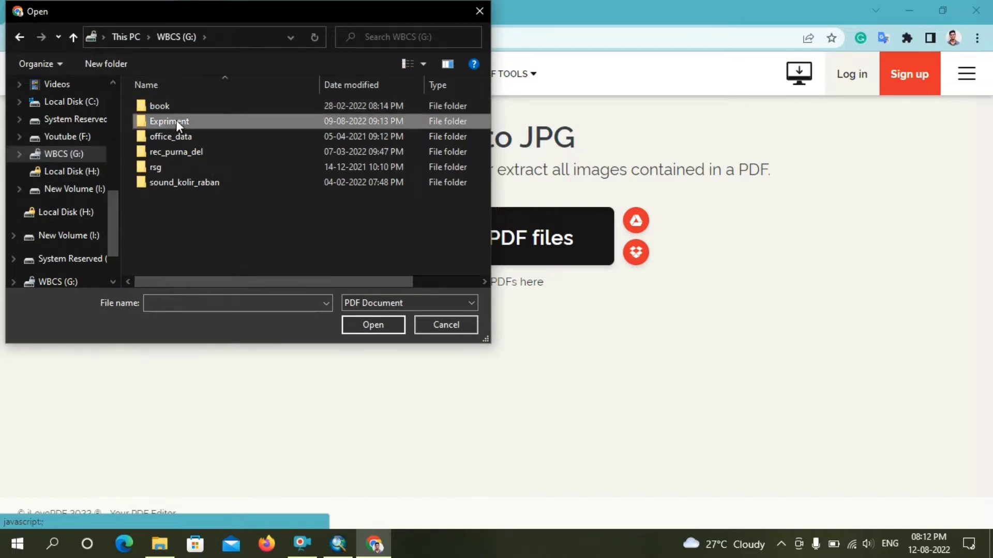
pyautogui.doubleClick(175, 120)
pyautogui.doubleClick(166, 138)
pyautogui.click(161, 106)
pyautogui.doubleClick(161, 106)
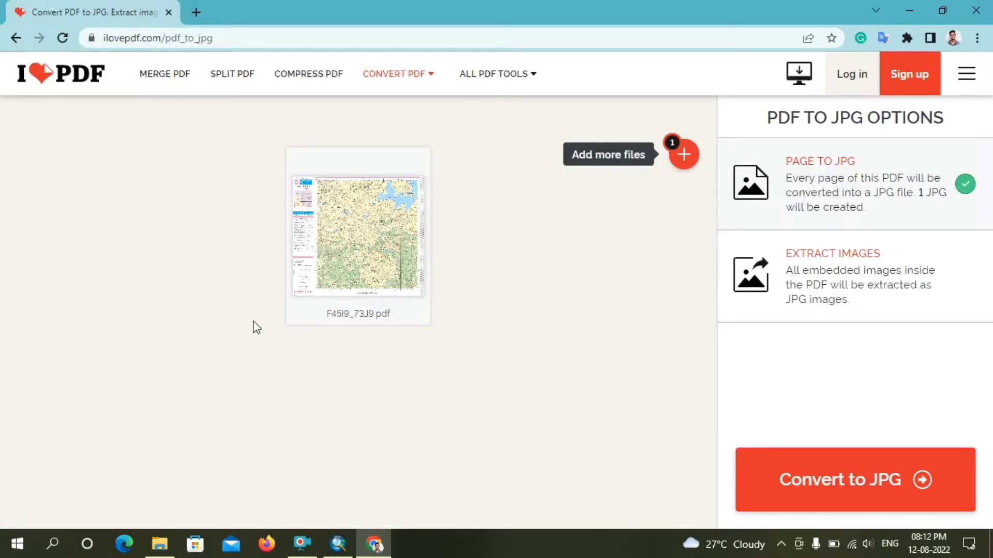
pyautogui.click(823, 481)
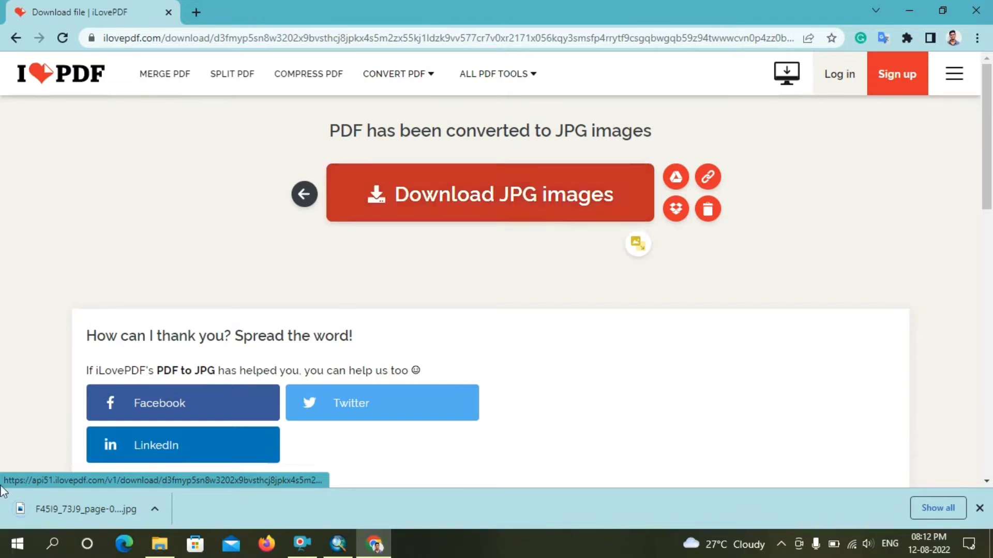
pyautogui.click(152, 508)
# Reveal the downloaded JPG and create a new 'jpg' folder in G:\Expriment\toposheet
pyautogui.click(173, 458)
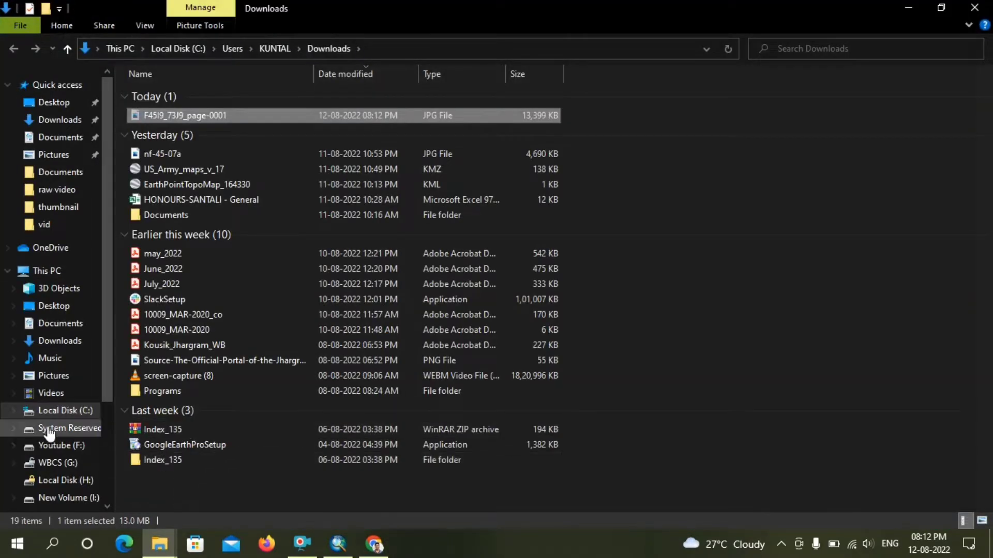
pyautogui.click(59, 463)
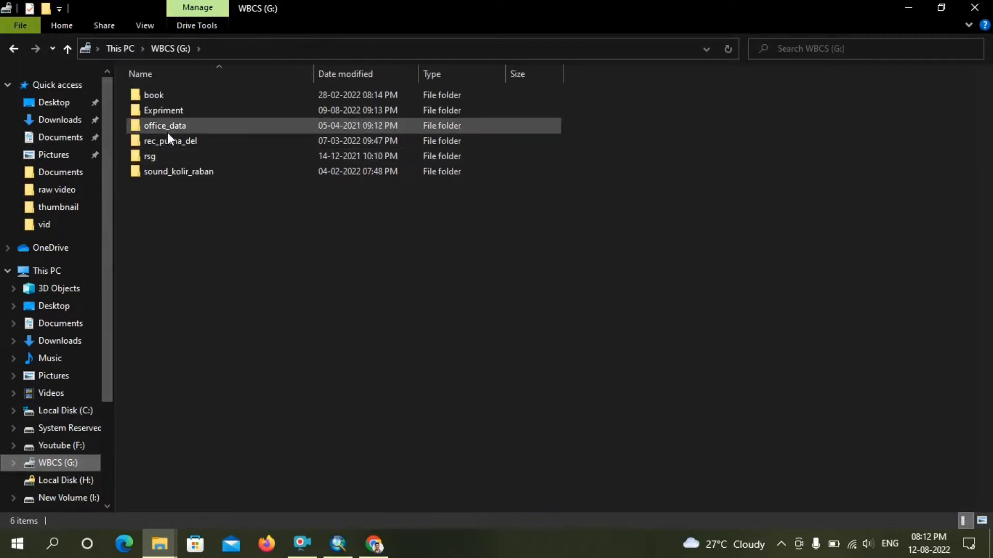
pyautogui.doubleClick(181, 111)
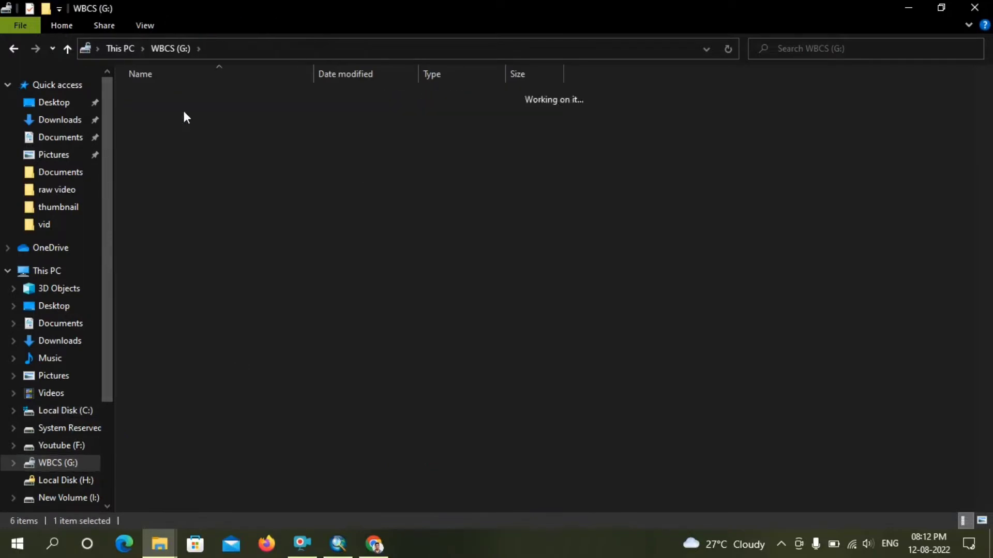
pyautogui.doubleClick(195, 126)
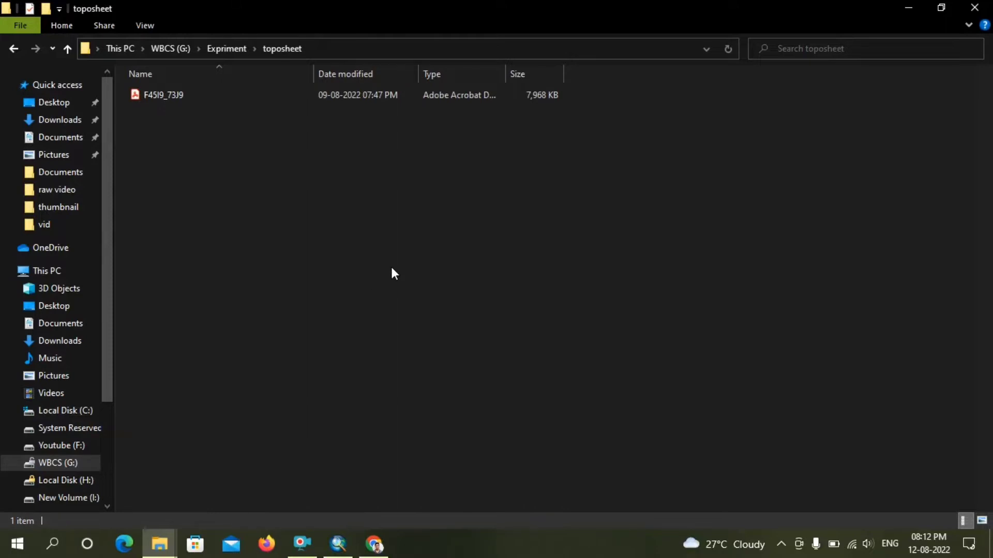
pyautogui.hotkey('ctrl', 'shift', 'n')
pyautogui.press('BackSpace')
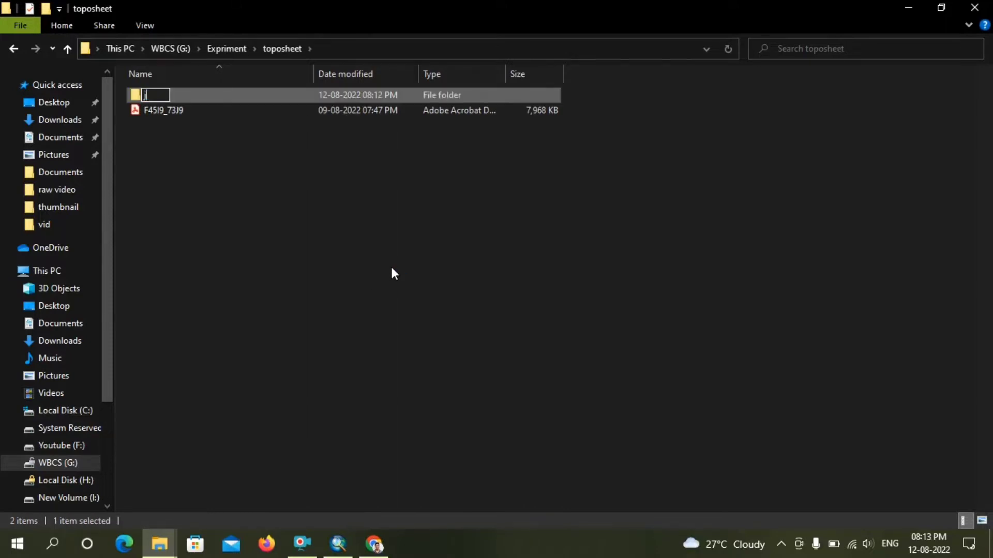
pyautogui.press('Return')
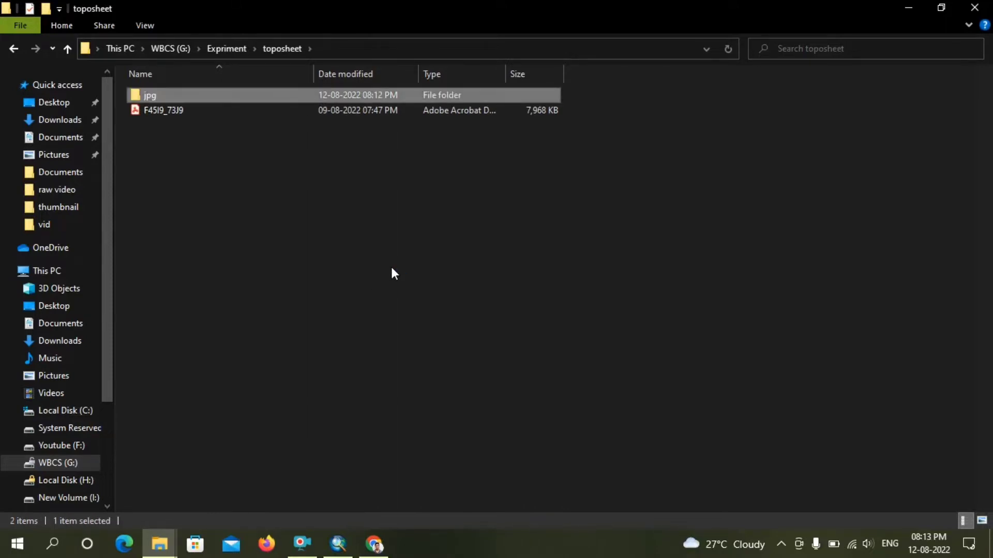
# Paste the JPG into the jpg folder and rename it F45I9_73J9
pyautogui.doubleClick(224, 98)
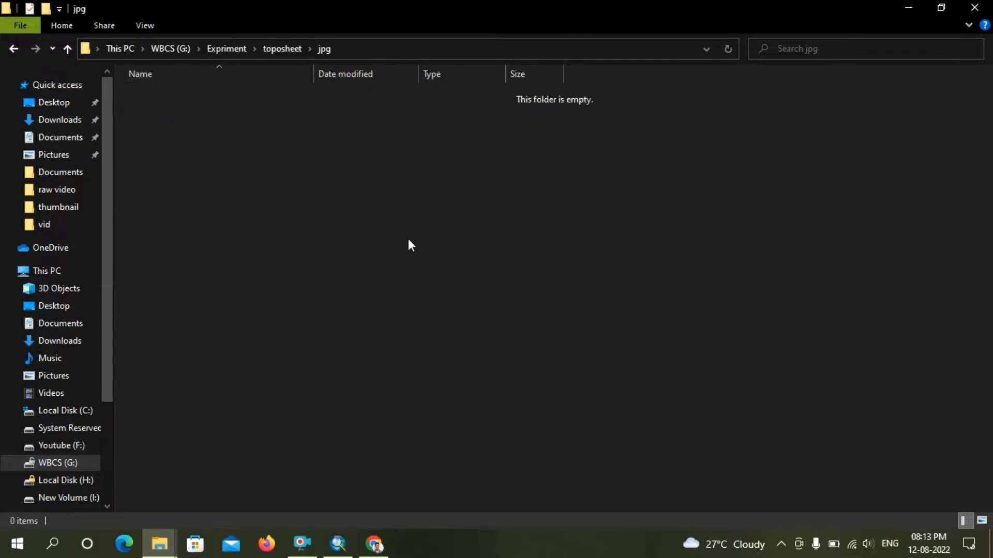
pyautogui.hotkey('ctrl', 'v')
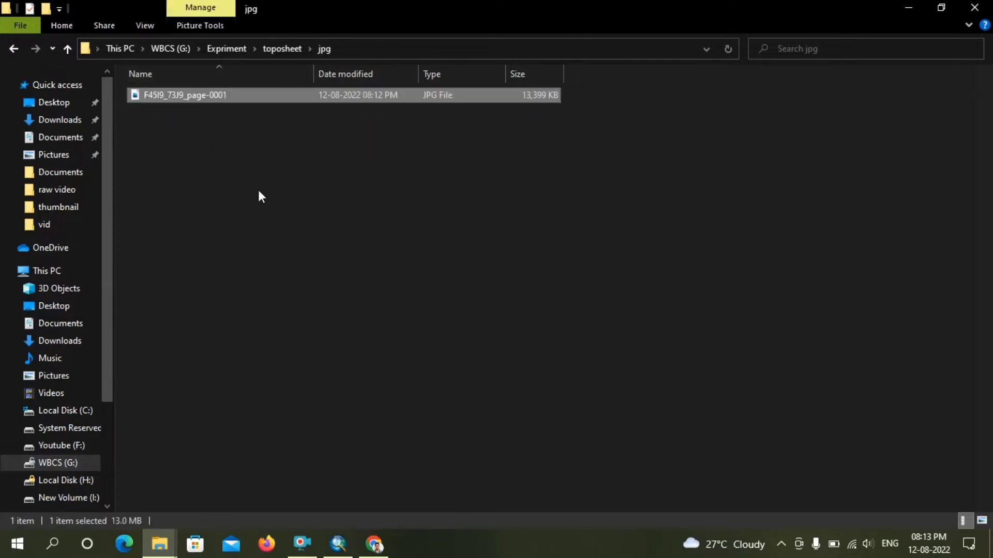
pyautogui.click(212, 95)
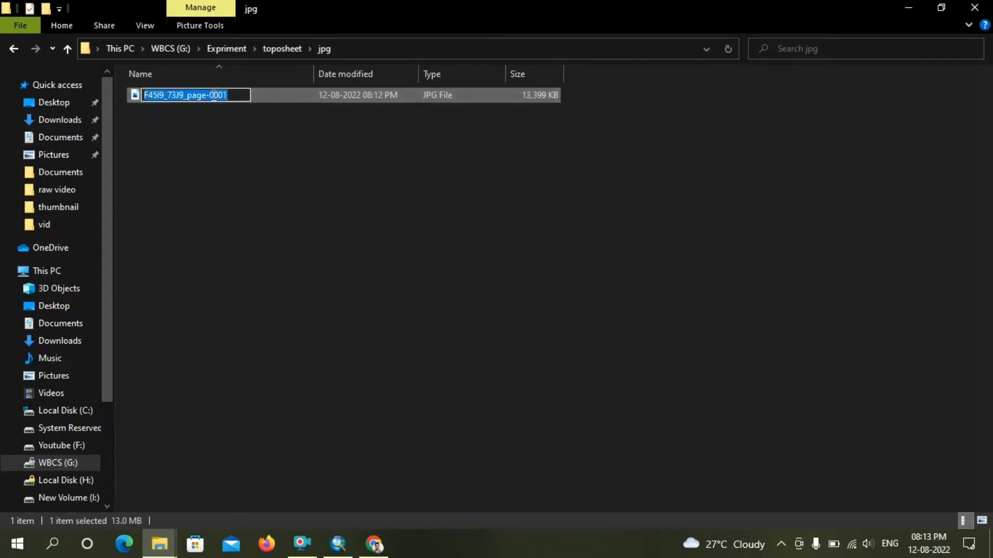
pyautogui.click(214, 95)
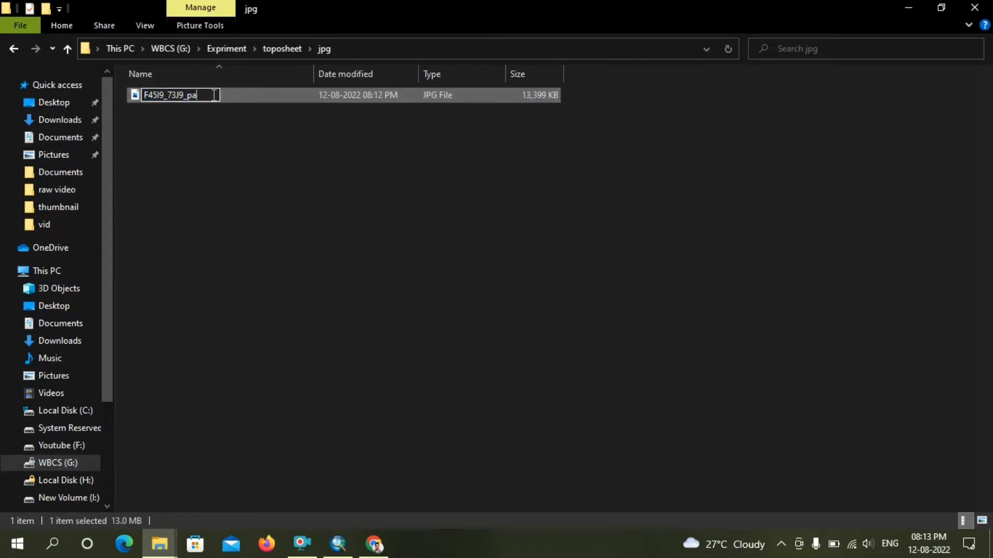
pyautogui.press('BackSpace')
pyautogui.press('BackSpace')
pyautogui.press('Return')
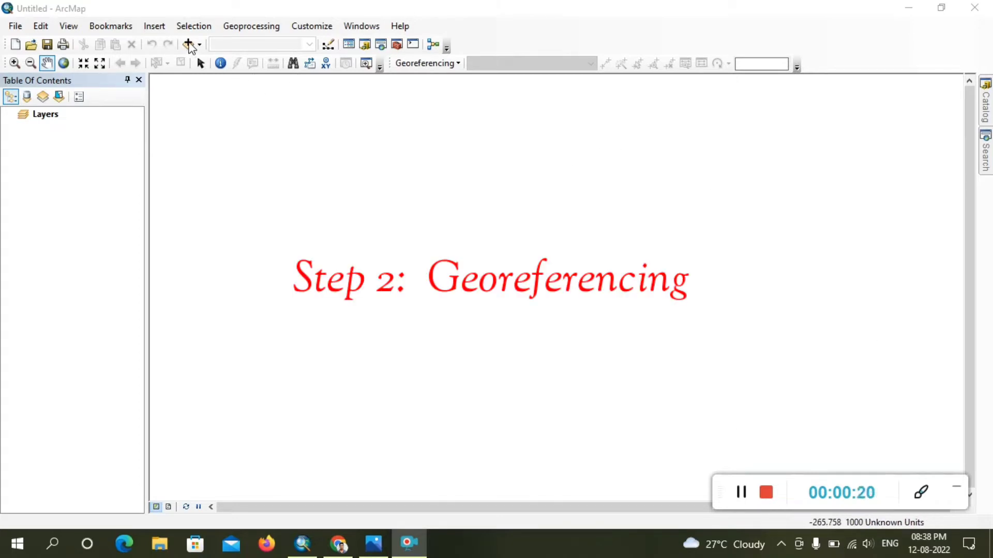
# Add G:\Expriment\toposheet\jpg\F45I9_73J9.jpg to the map, accepting the unknown spatial reference warning
pyautogui.click(188, 45)
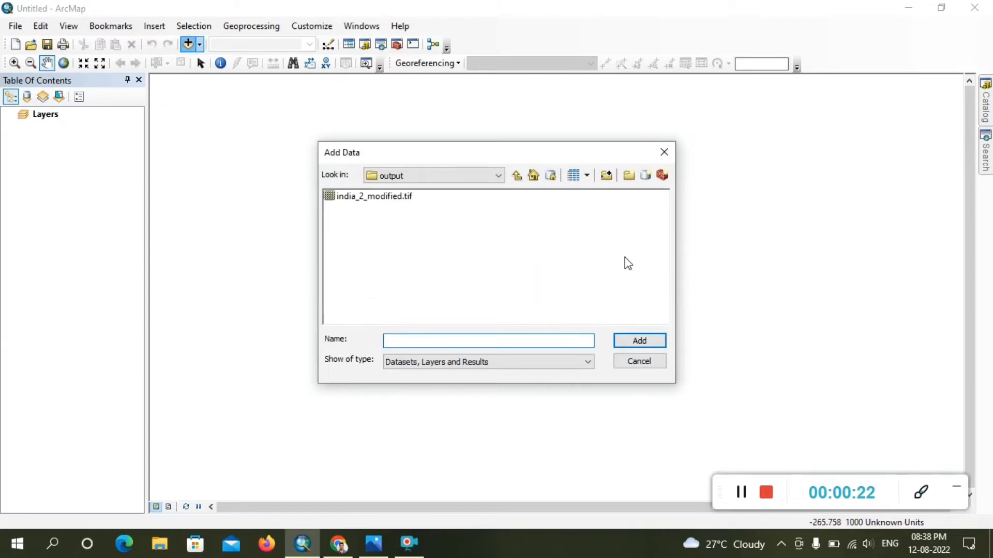
pyautogui.click(517, 176)
pyautogui.click(517, 176)
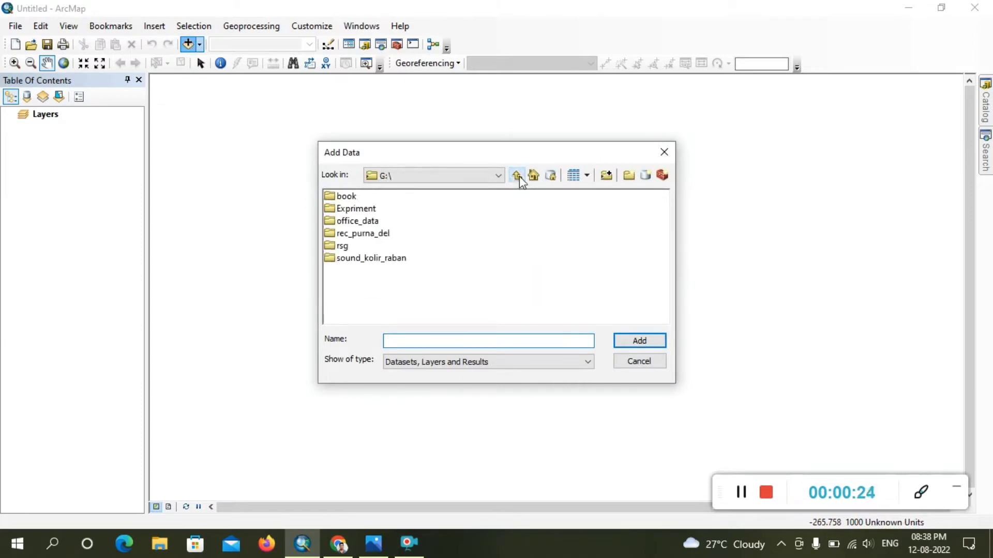
pyautogui.doubleClick(365, 209)
pyautogui.doubleClick(359, 222)
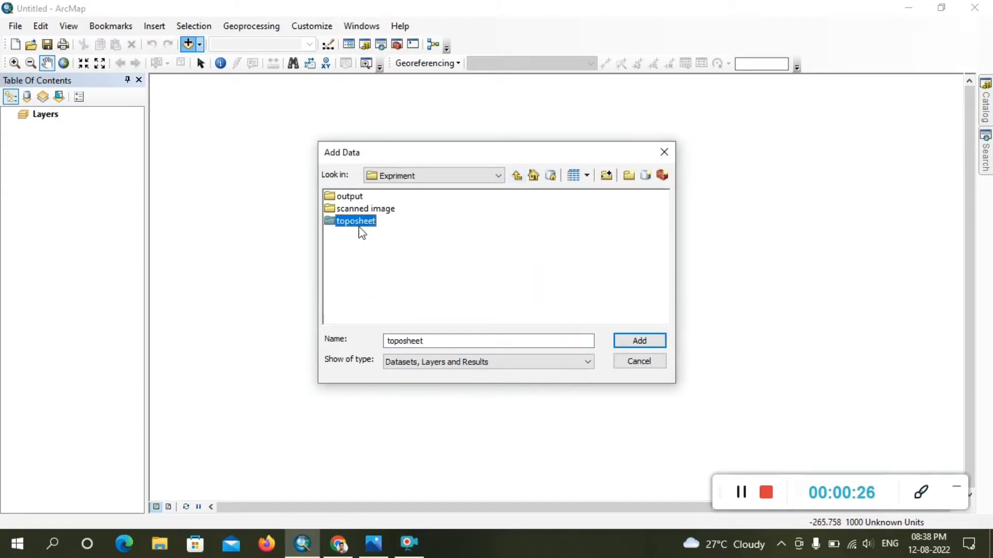
pyautogui.doubleClick(339, 197)
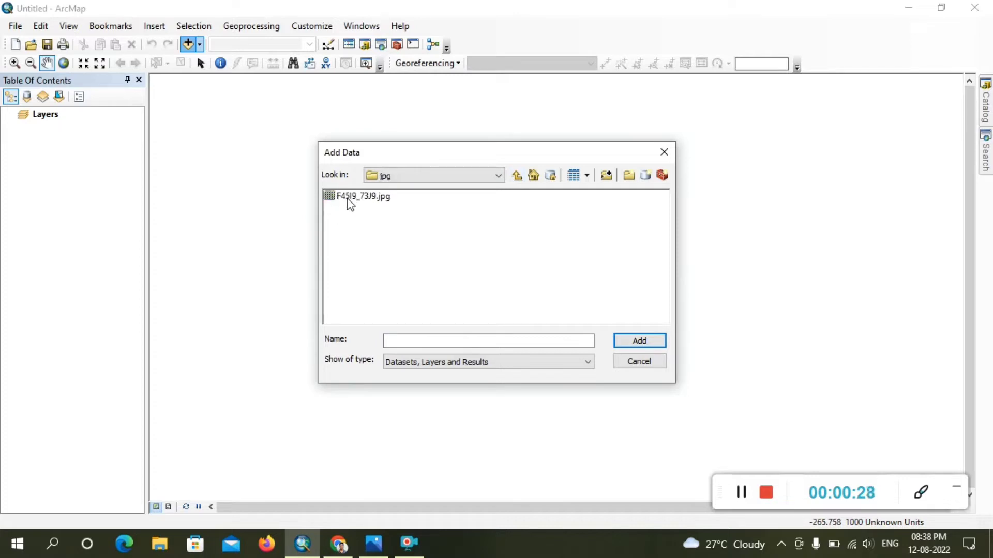
pyautogui.click(351, 198)
pyautogui.click(637, 340)
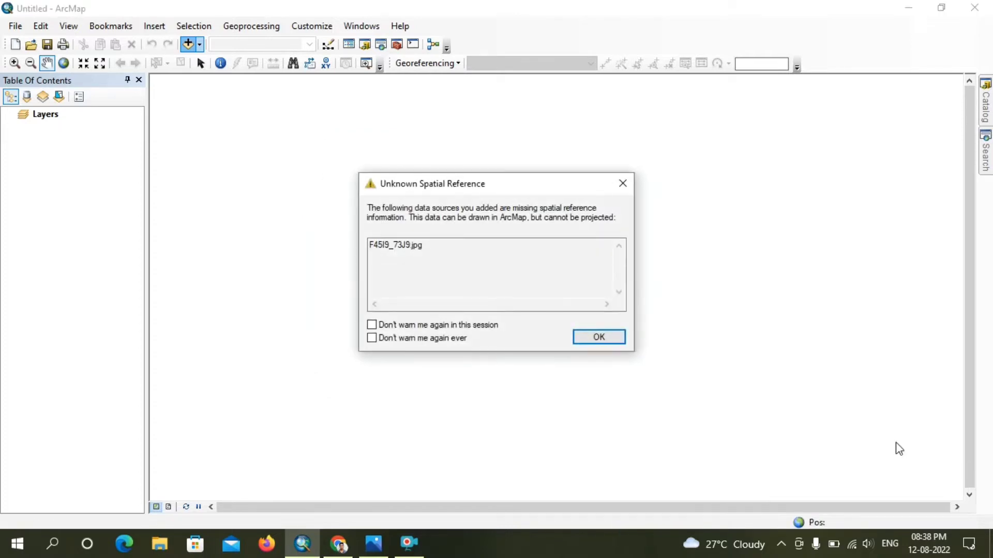
pyautogui.click(598, 338)
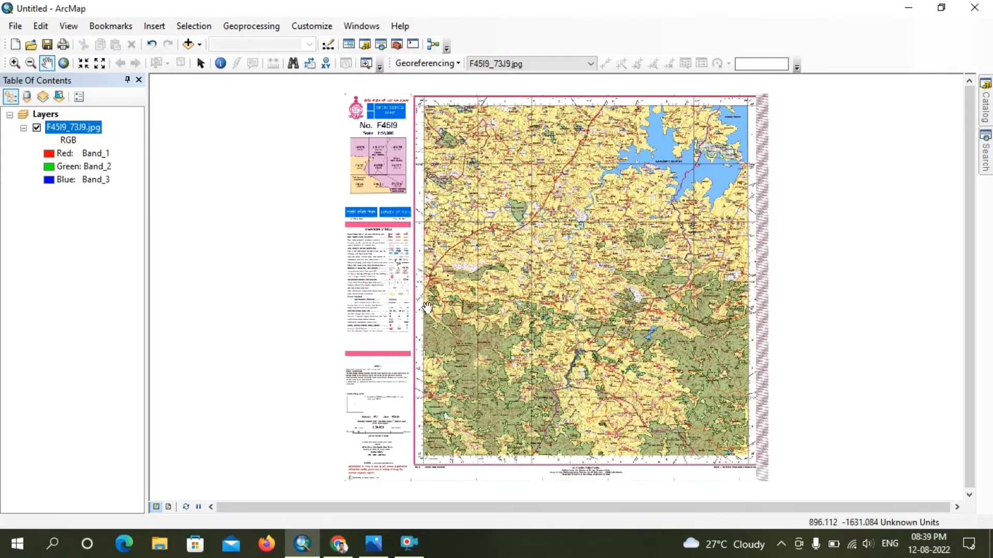
pyautogui.scroll(-3, 458, 149)
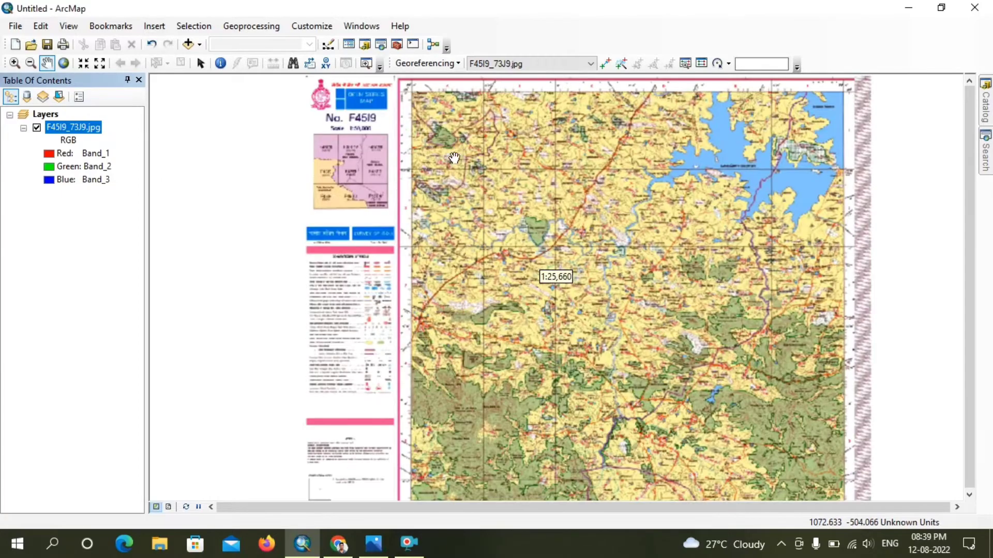
pyautogui.scroll(-2, 405, 167)
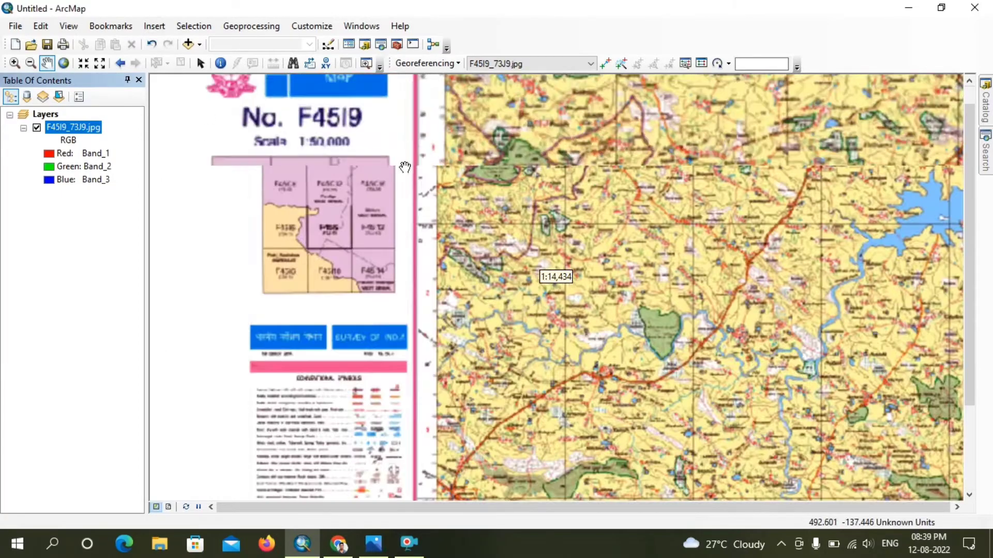
pyautogui.scroll(-2, 404, 167)
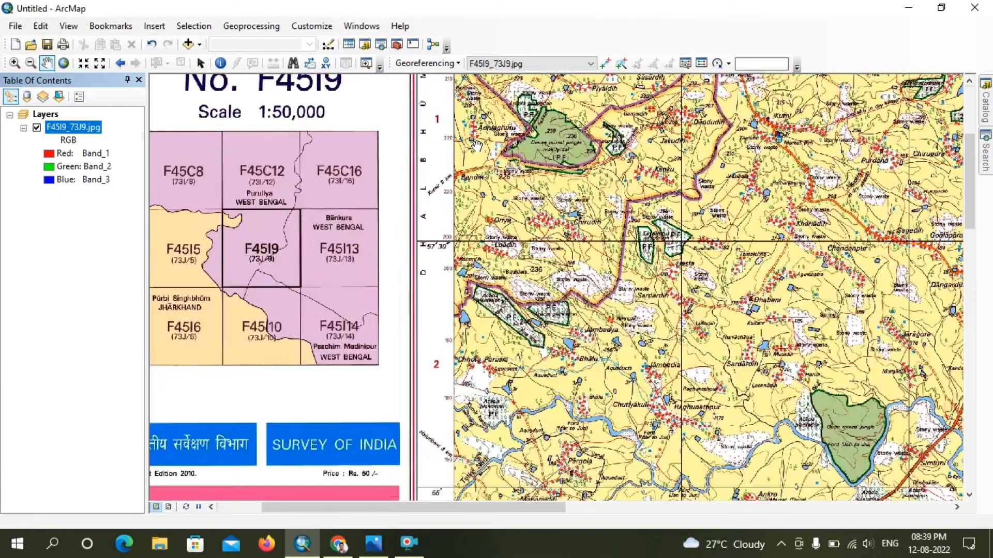
pyautogui.moveTo(467, 167); pyautogui.dragTo(503, 328)
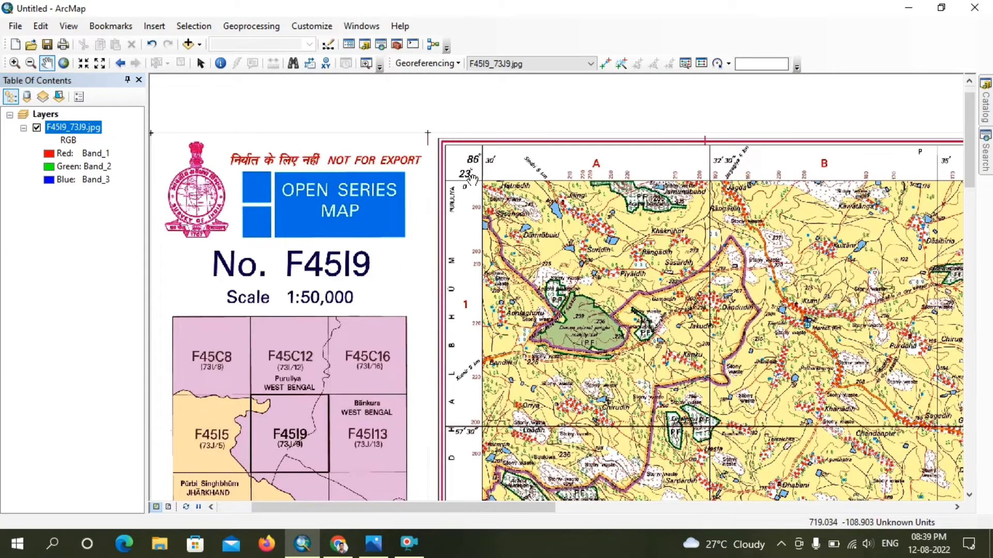
pyautogui.scroll(-2, 481, 186)
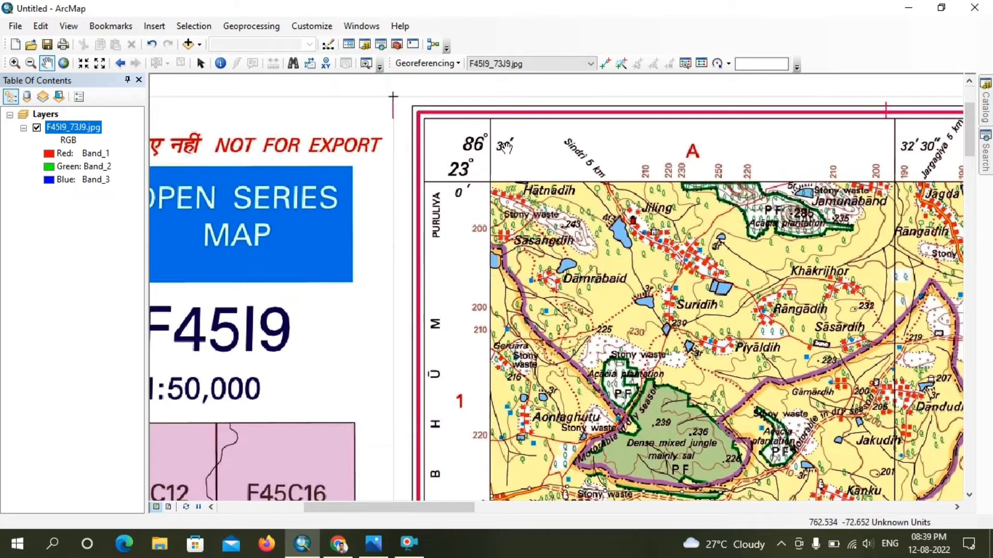
pyautogui.scroll(2, 497, 189)
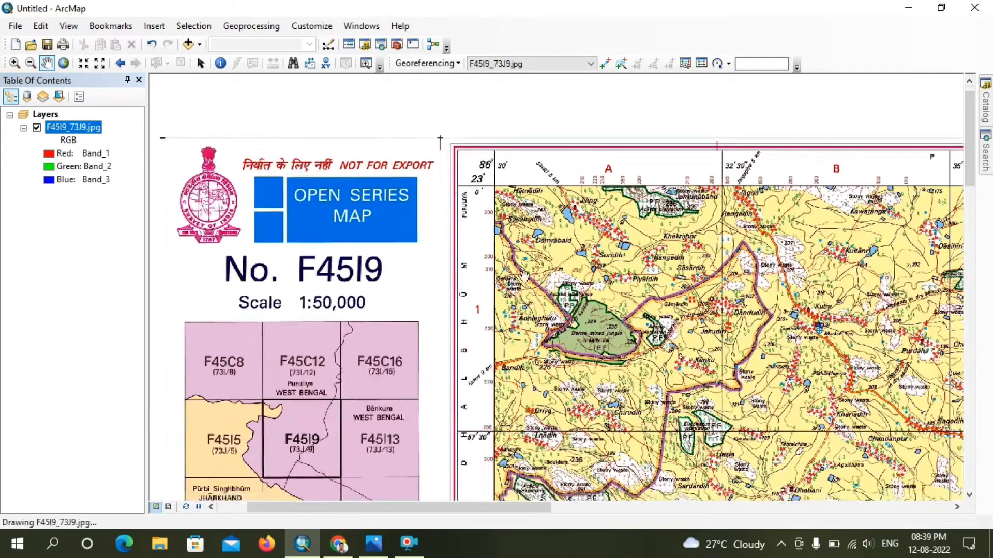
pyautogui.moveTo(524, 274); pyautogui.dragTo(486, 139)
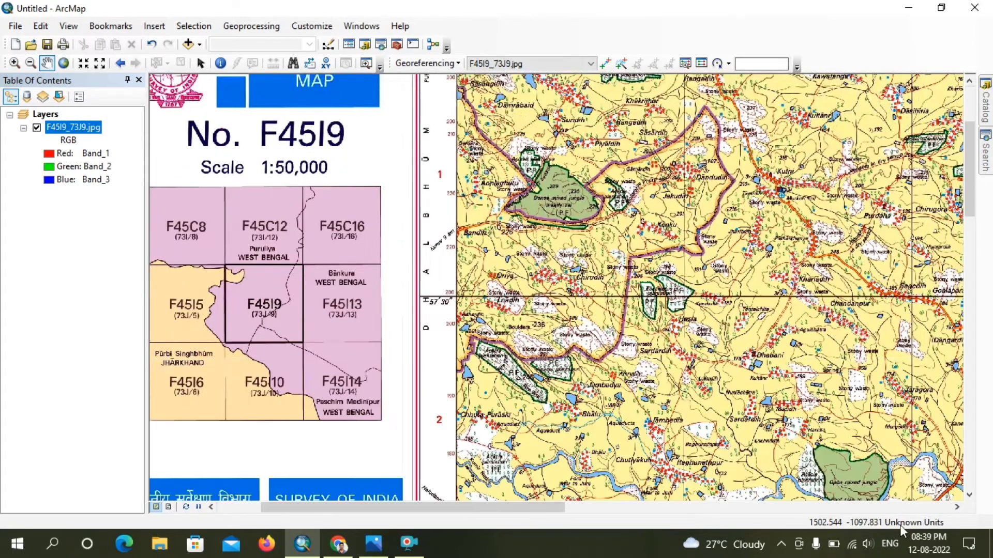
pyautogui.scroll(3, 666, 375)
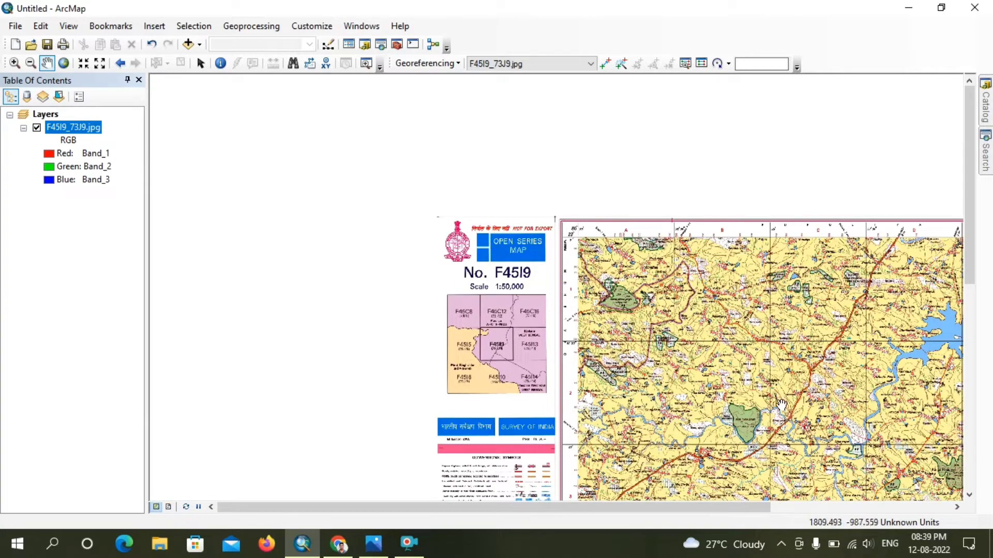
pyautogui.click(40, 115)
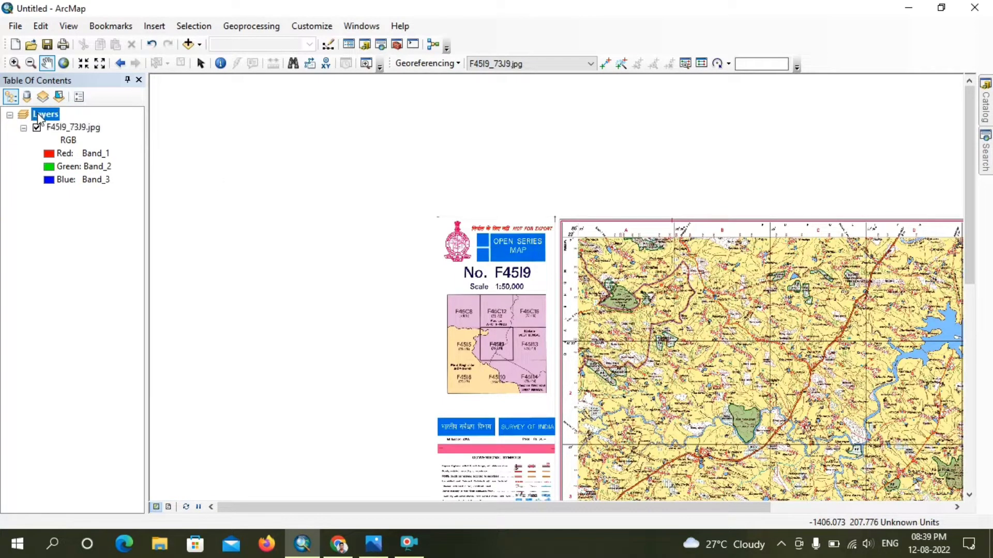
# Set the Layers data frame to Geographic > World > WGS 1984 in its properties
pyautogui.rightClick(40, 116)
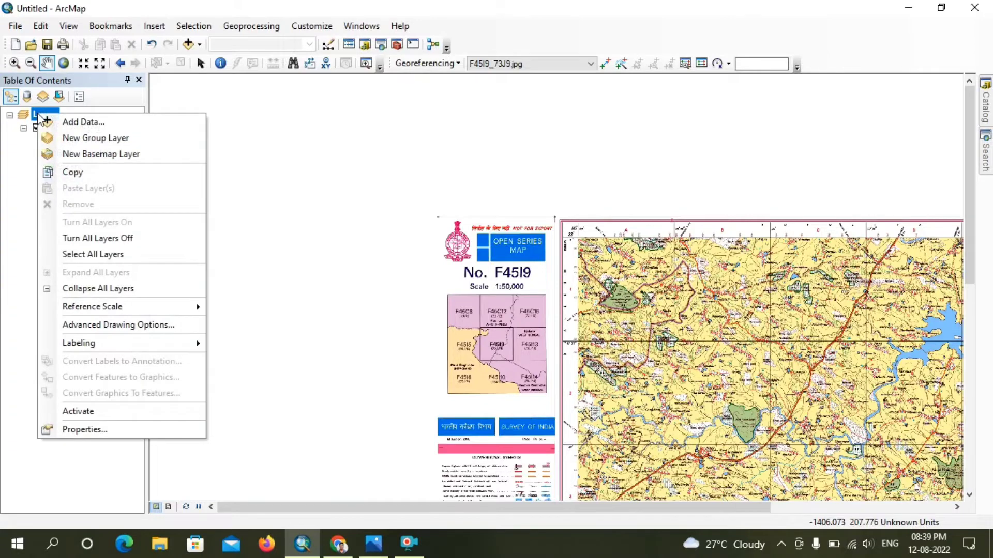
pyautogui.click(105, 426)
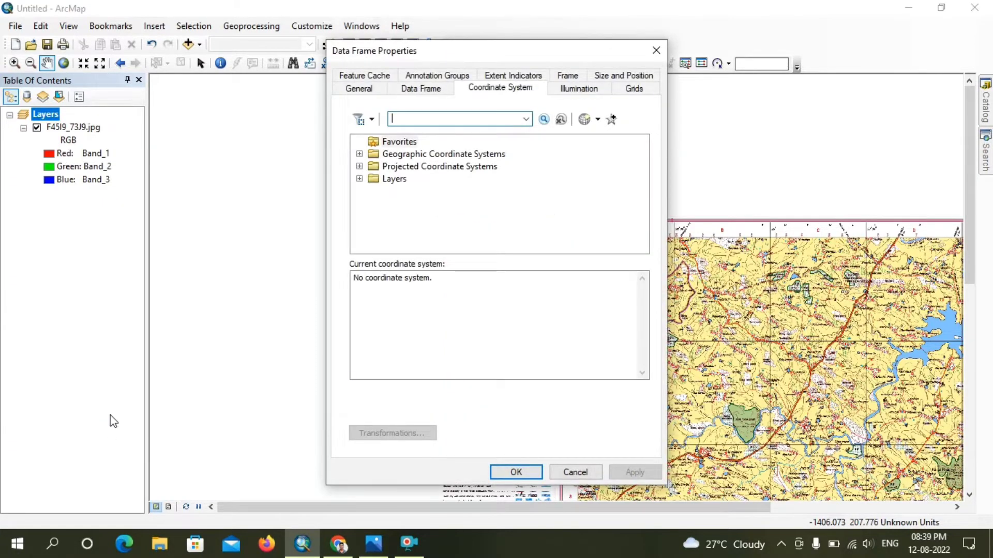
pyautogui.moveTo(356, 278); pyautogui.dragTo(434, 279)
pyautogui.click(437, 293)
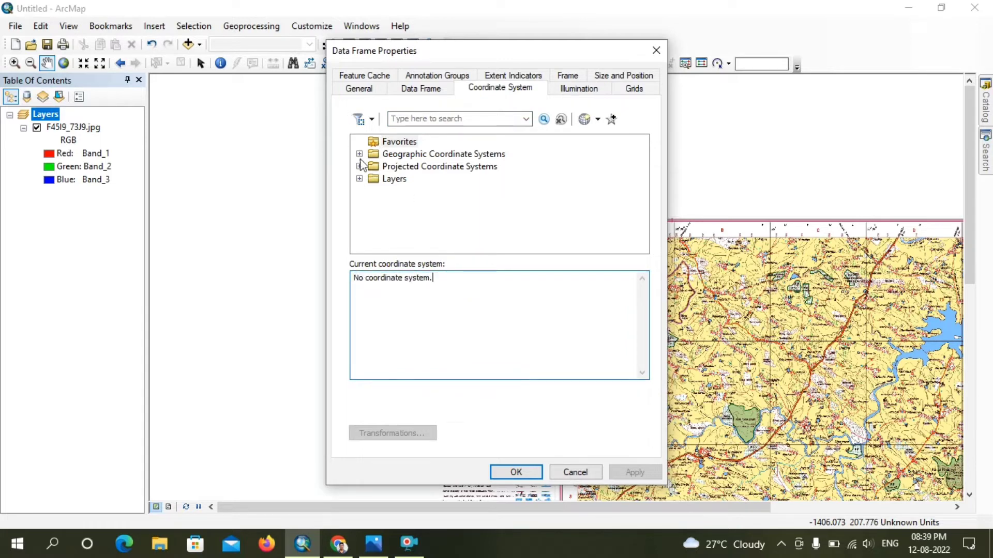
pyautogui.click(359, 154)
pyautogui.scroll(-3, 438, 205)
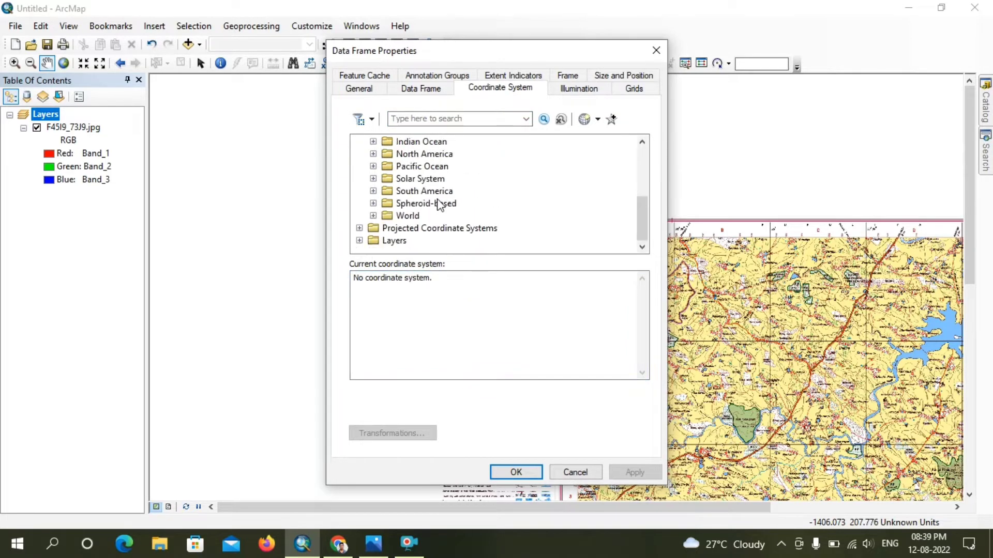
pyautogui.click(373, 215)
pyautogui.scroll(-3, 439, 217)
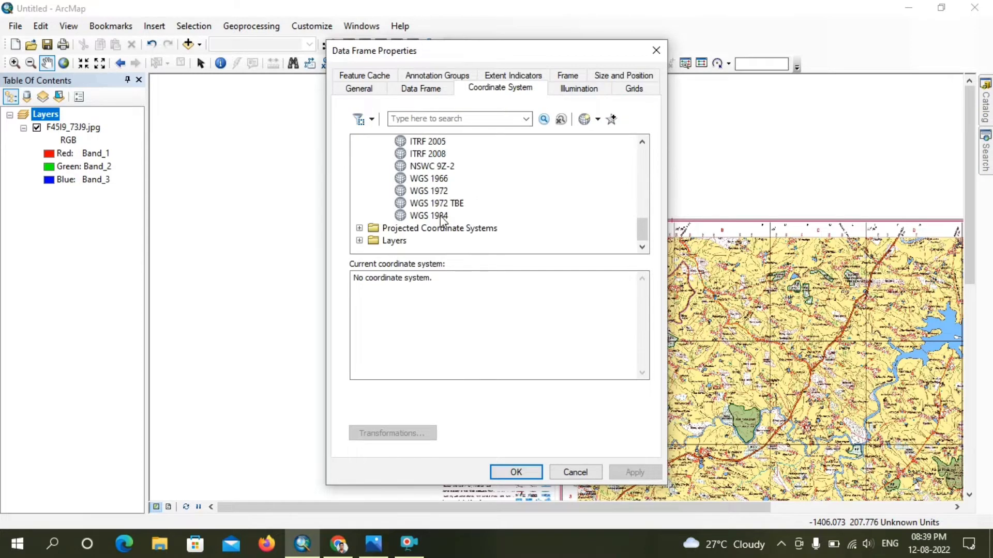
pyautogui.click(418, 216)
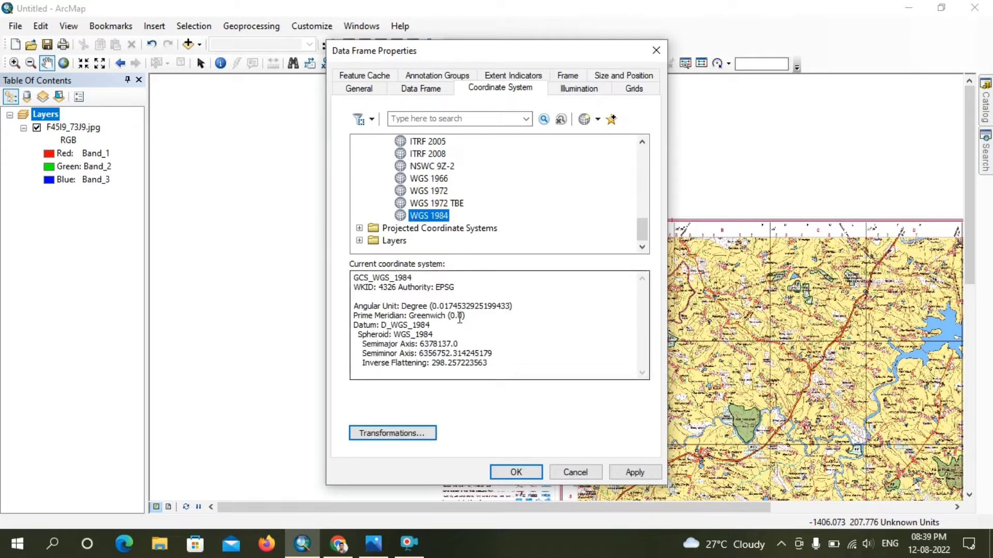
pyautogui.click(520, 473)
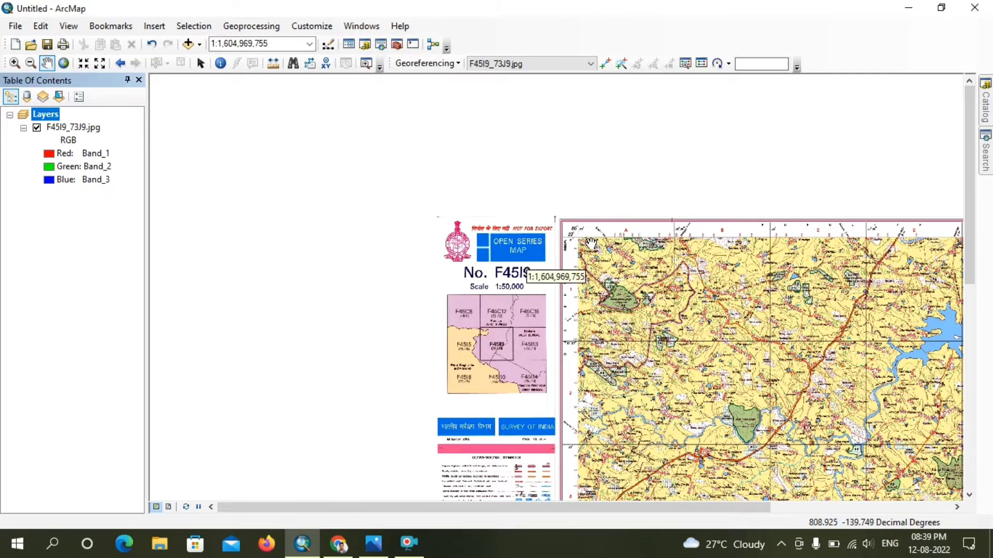
# Zoom into the sheet's top-left 86° 30′, 23° 0′ corner and float the Georeferencing toolbar
pyautogui.moveTo(591, 242); pyautogui.dragTo(278, 168)
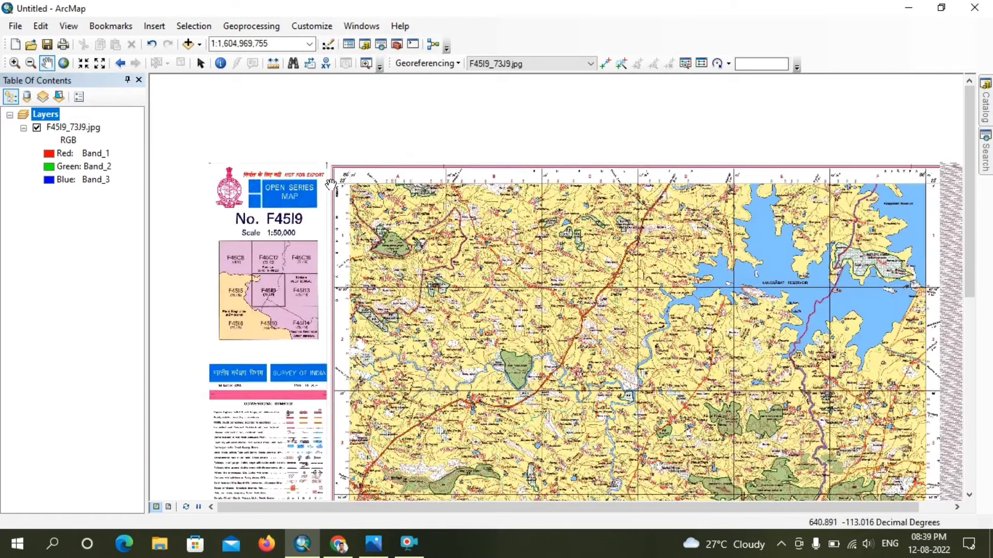
pyautogui.scroll(4, 333, 178)
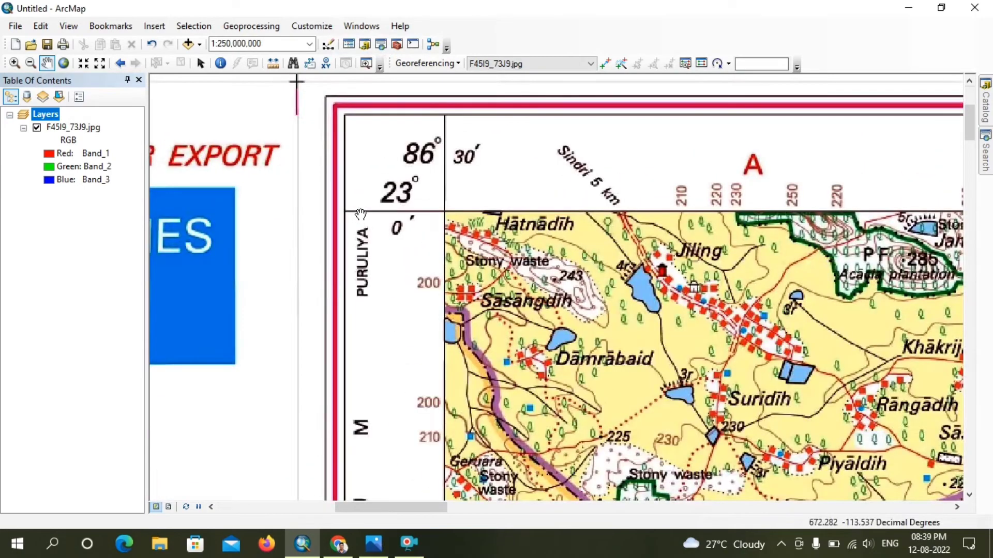
pyautogui.click(428, 63)
pyautogui.click(552, 78)
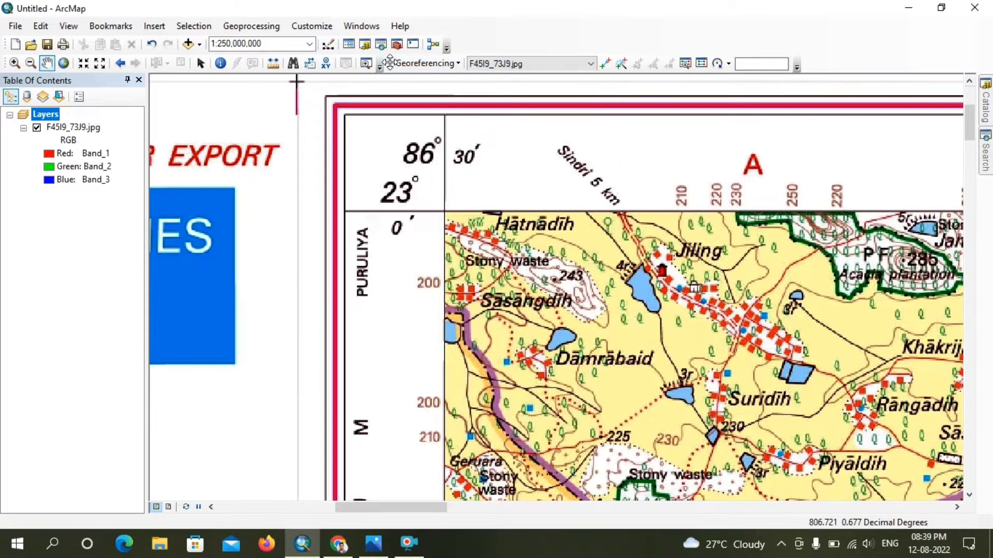
pyautogui.moveTo(389, 62); pyautogui.dragTo(397, 131)
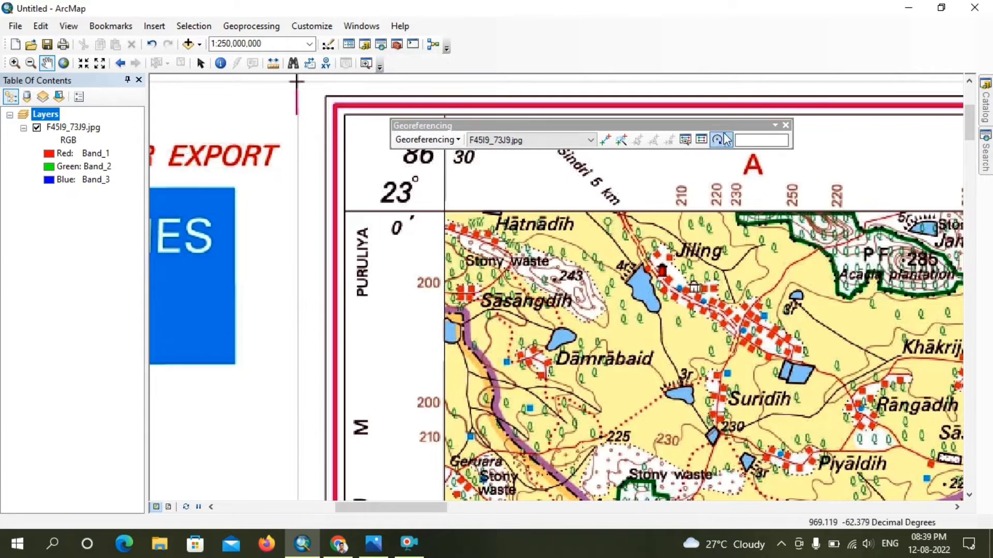
pyautogui.click(785, 125)
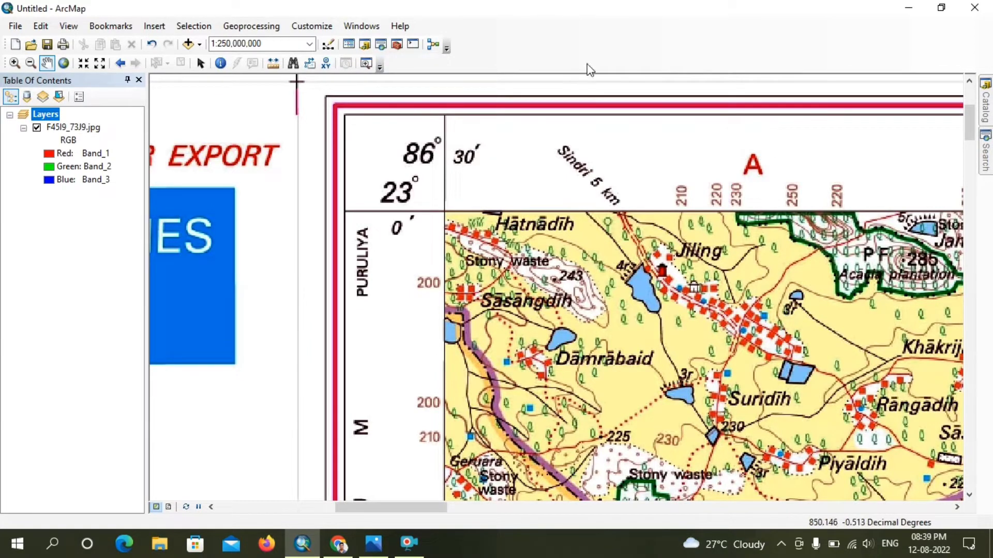
pyautogui.rightClick(562, 51)
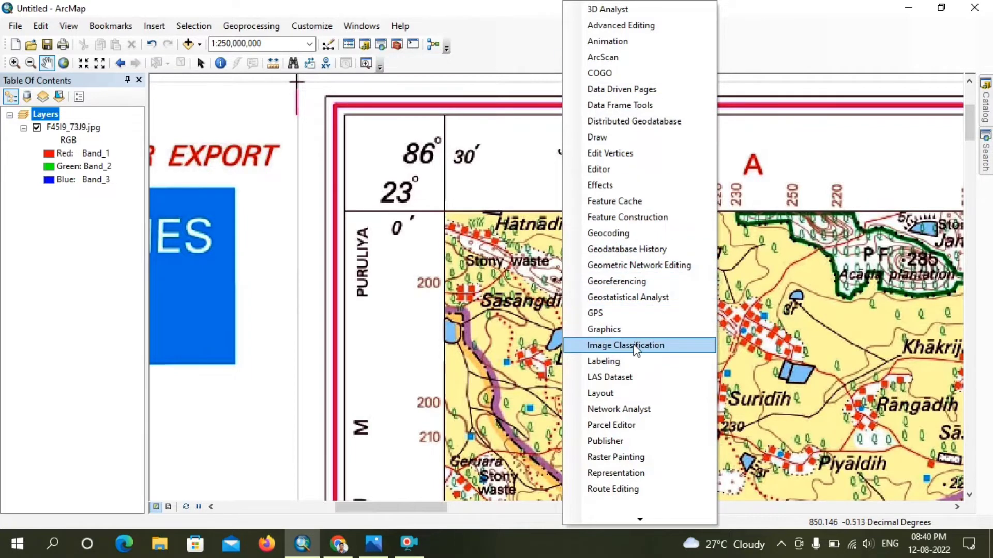
pyautogui.click(646, 284)
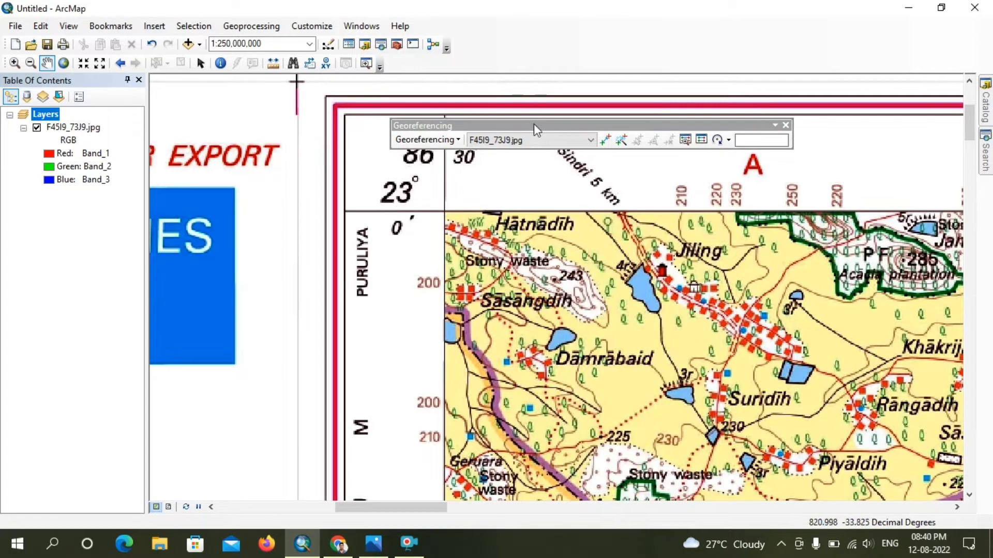
pyautogui.moveTo(533, 124); pyautogui.dragTo(536, 62)
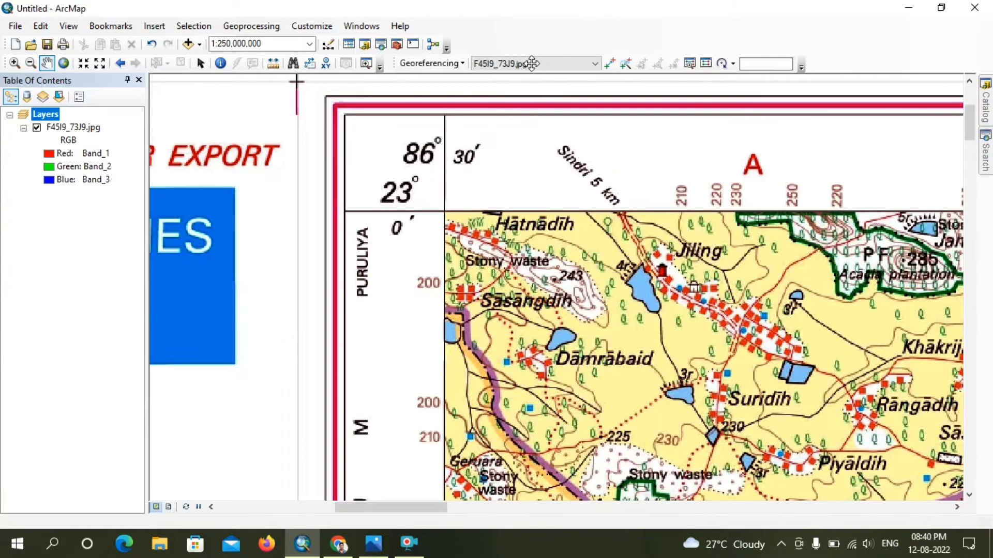
# Place the first control point on the top-left 86° 30′, 23° 0′ grid corner
pyautogui.click(607, 63)
pyautogui.scroll(1, 465, 192)
pyautogui.scroll(-2, 428, 196)
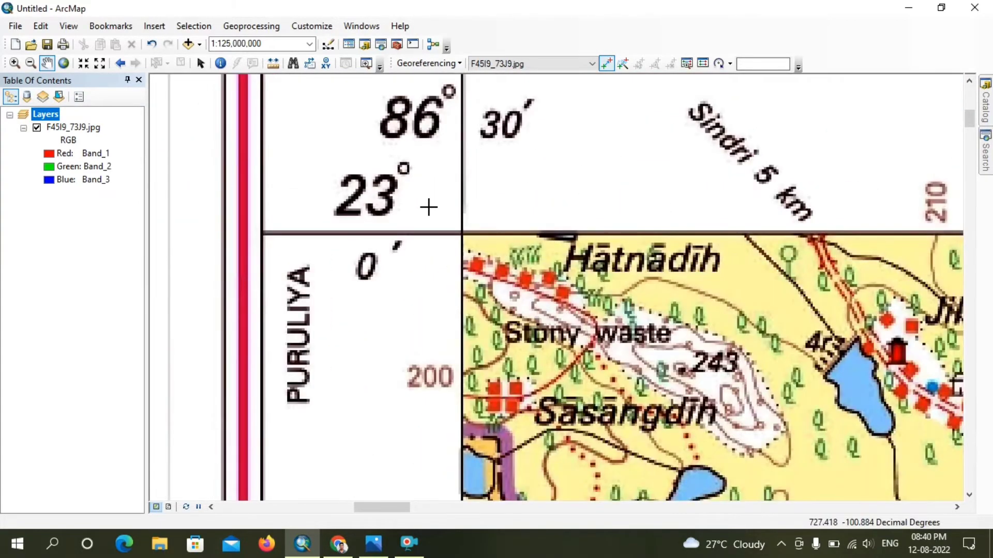
pyautogui.scroll(-1, 450, 155)
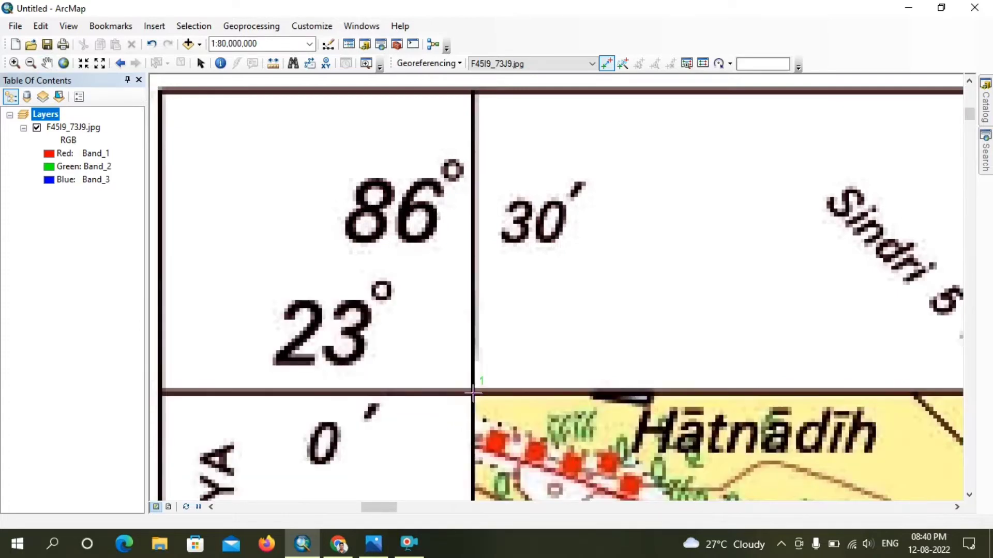
pyautogui.click(473, 393)
pyautogui.rightClick(473, 393)
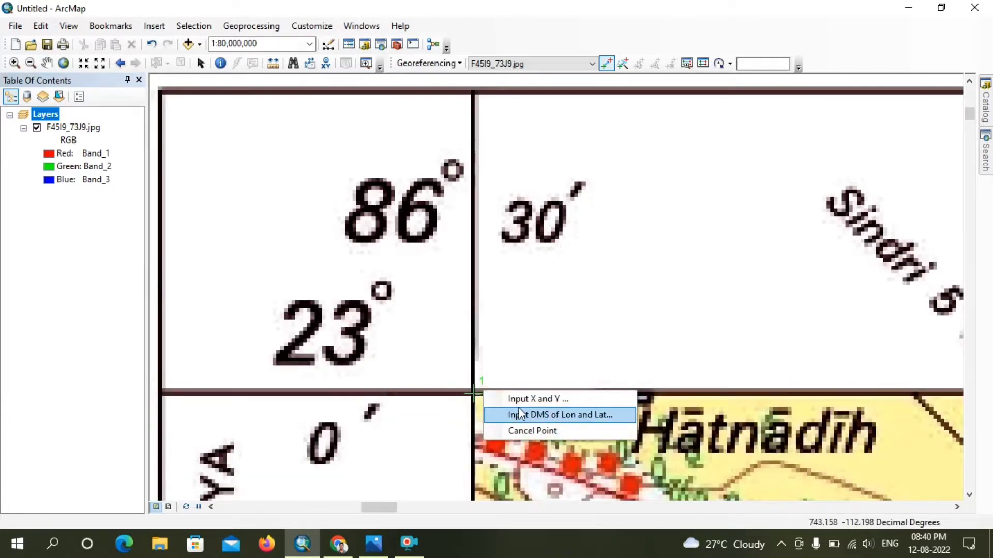
pyautogui.click(539, 416)
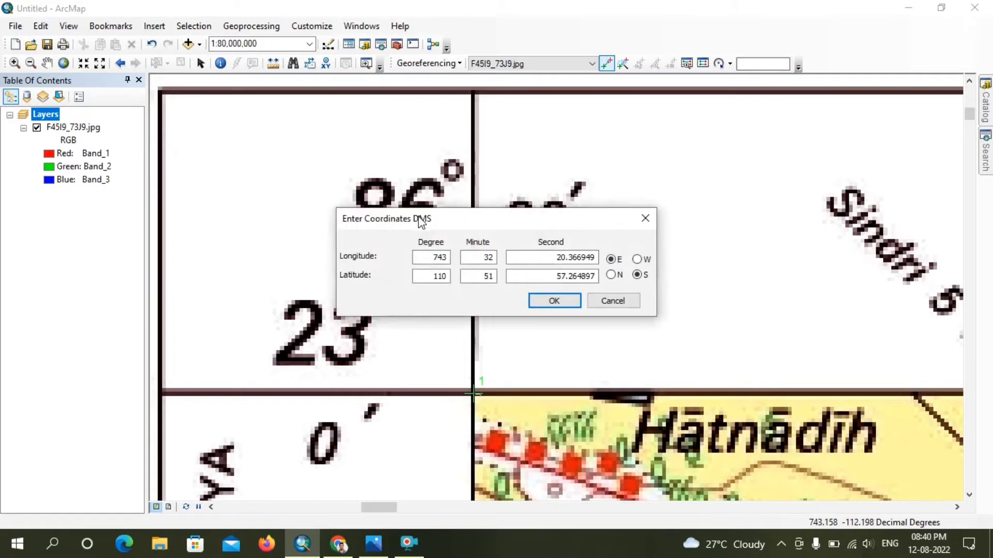
# Enter its DMS coordinates as 86°30′0″ E, 23°0′0″ N and confirm
pyautogui.moveTo(421, 222); pyautogui.dragTo(584, 299)
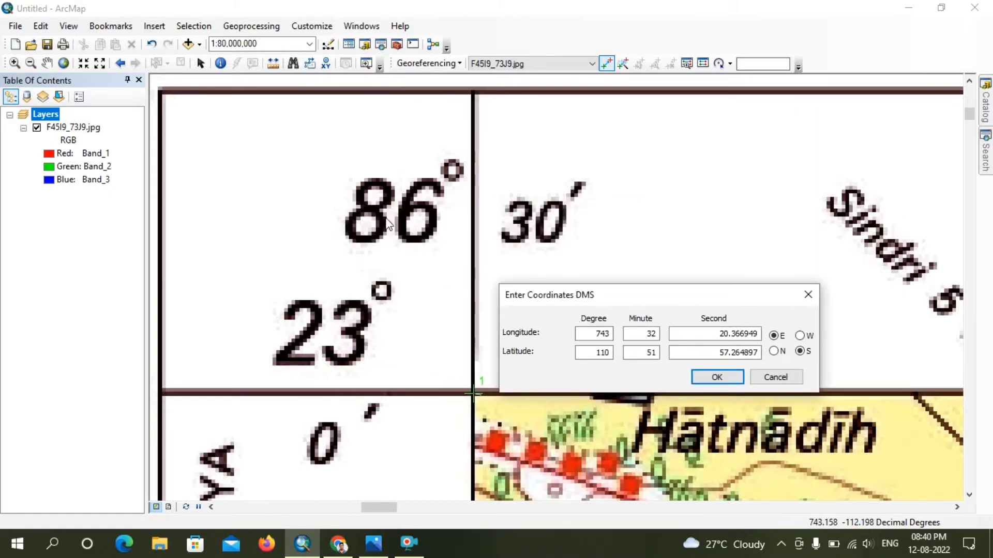
pyautogui.moveTo(580, 332); pyautogui.dragTo(624, 333)
pyautogui.press('Tab')
pyautogui.write('0')
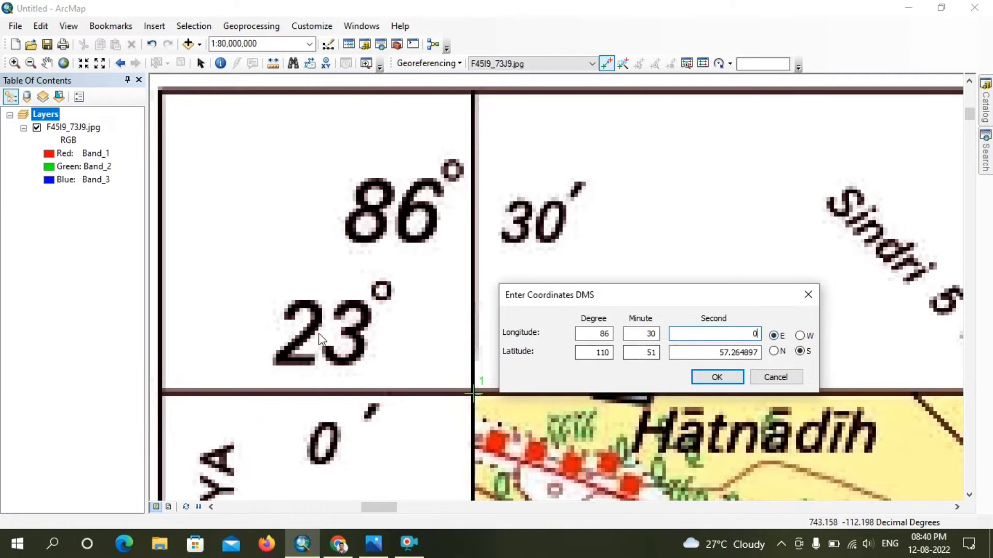
pyautogui.doubleClick(594, 352)
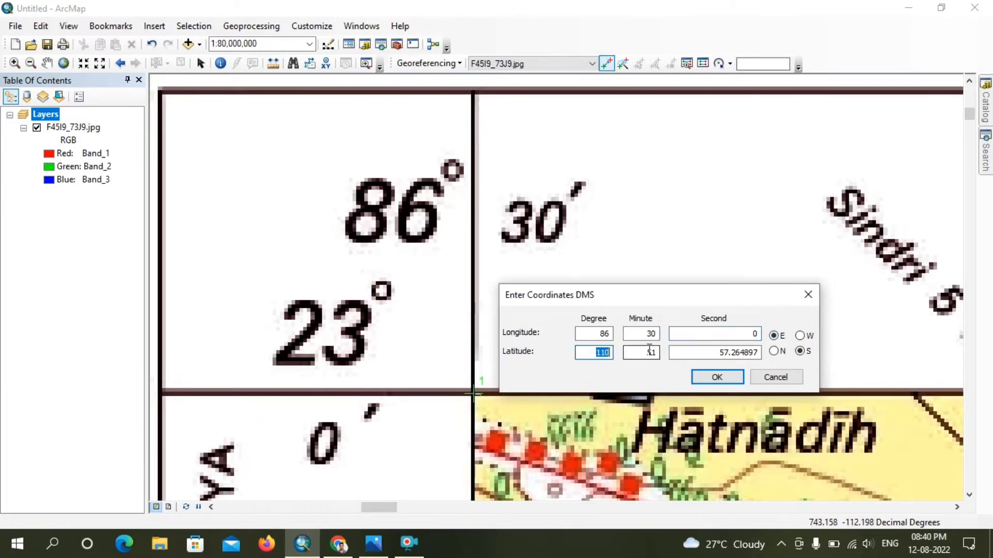
pyautogui.press('Tab')
pyautogui.write('0')
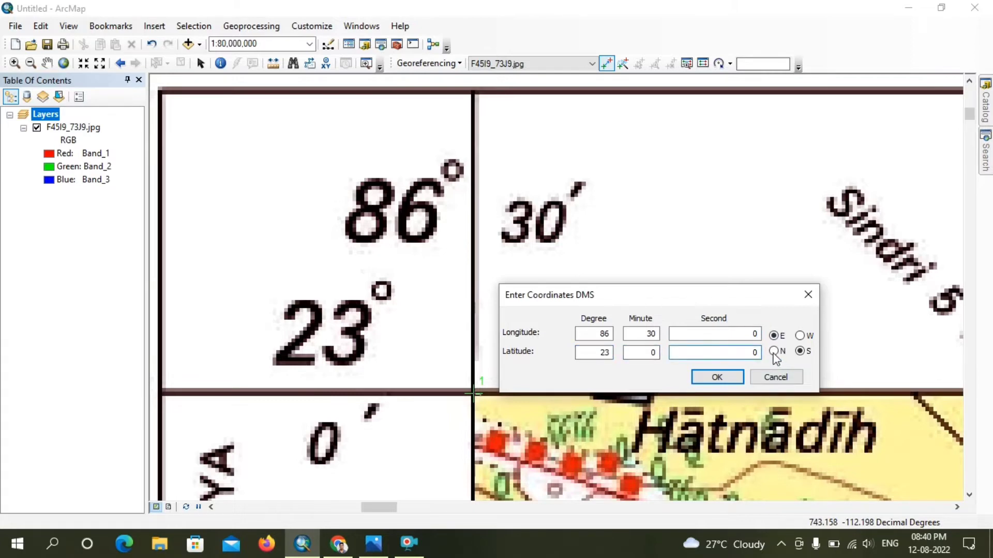
pyautogui.click(723, 380)
# Pan east along the sheet's top margin to its top-right corner
pyautogui.scroll(-4, 630, 365)
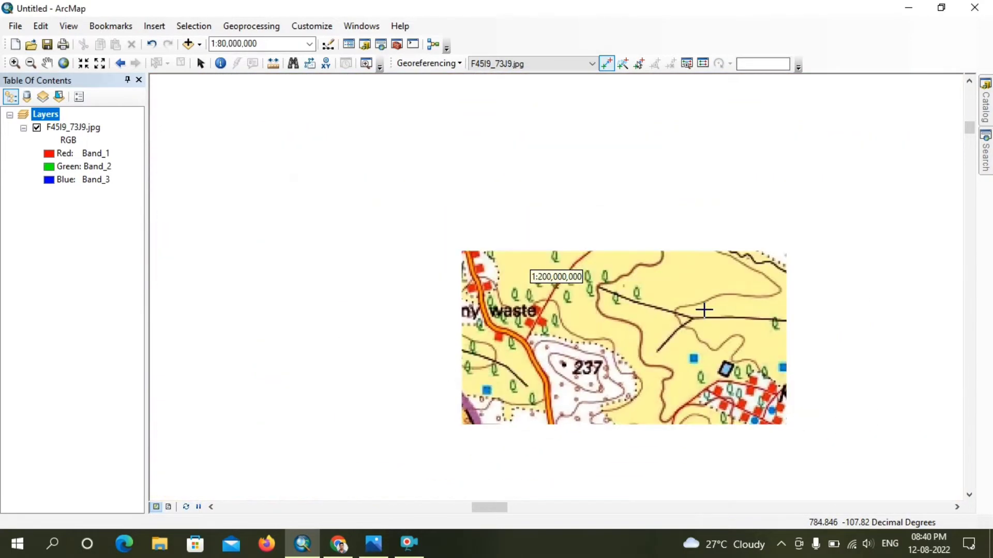
pyautogui.press('Up')
pyautogui.press('Left')
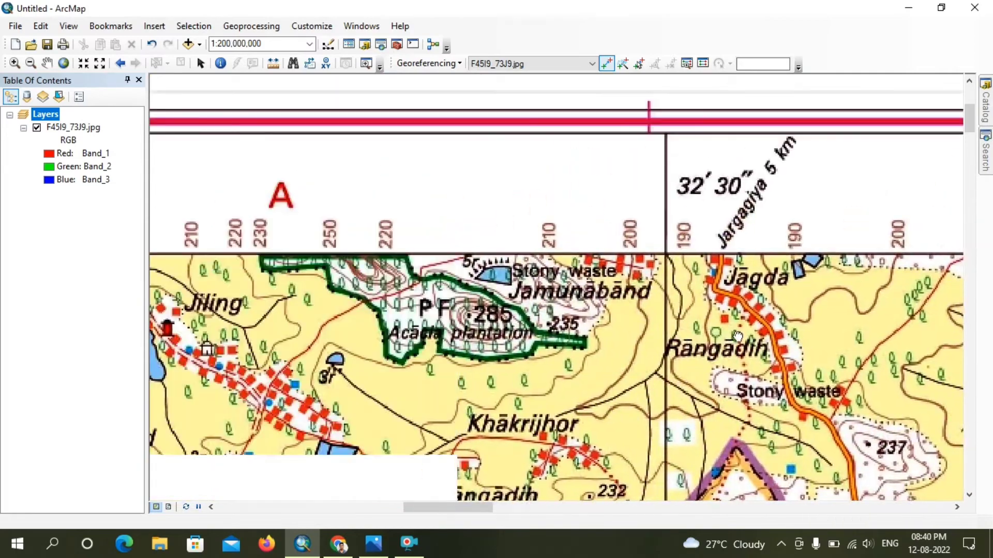
pyautogui.press('Left')
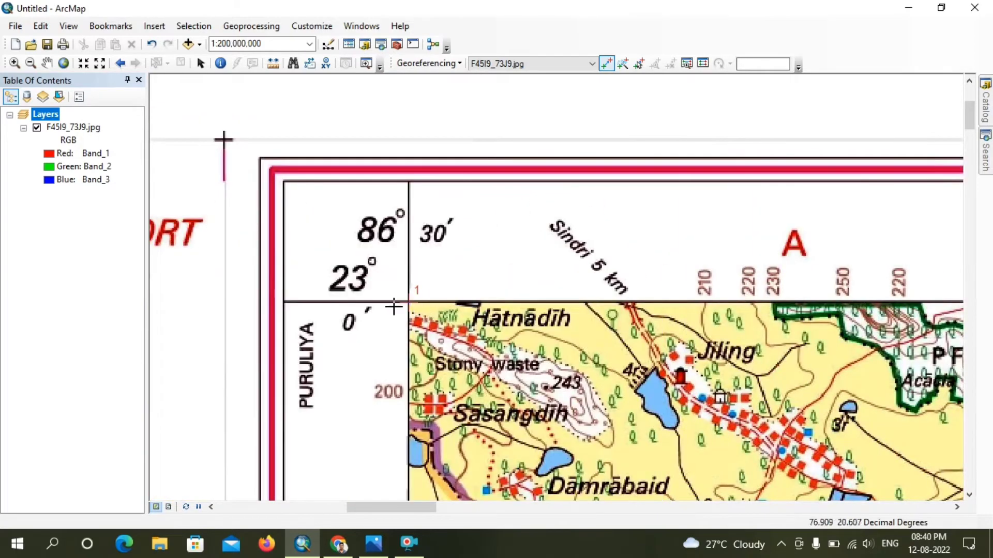
pyautogui.press('Right')
pyautogui.press('Right')
pyautogui.press('Right')
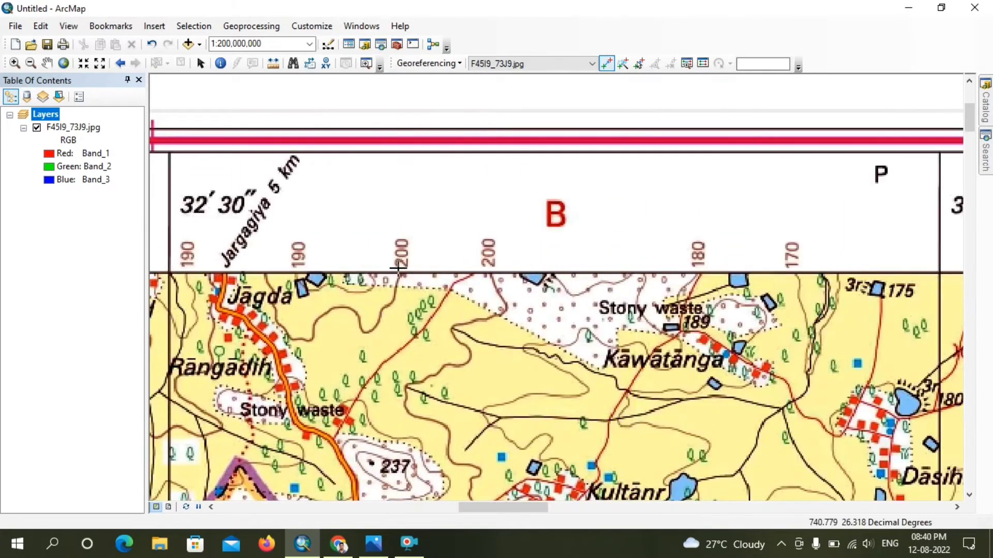
pyautogui.scroll(3, 397, 268)
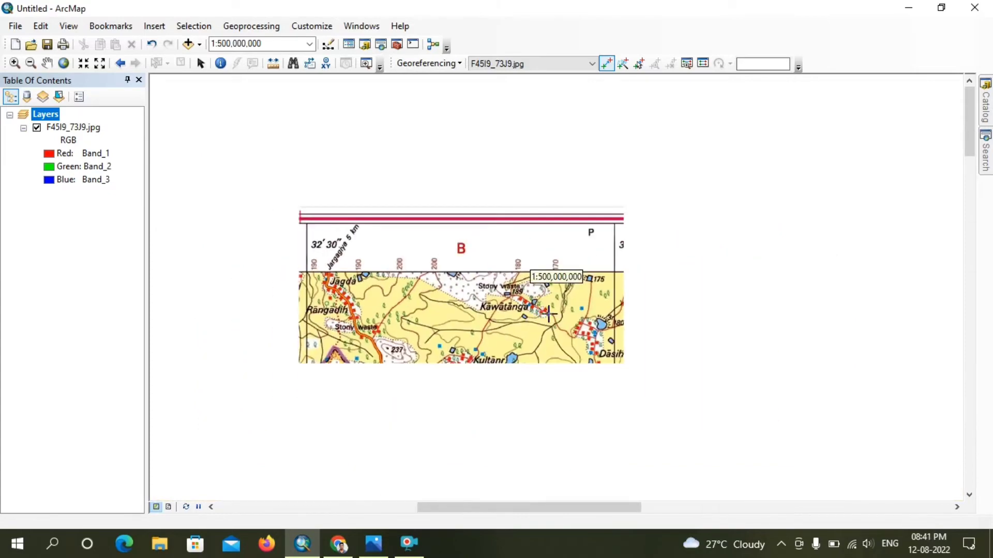
pyautogui.press('Right')
pyautogui.press('Right')
pyautogui.press('Right')
pyautogui.press('Right')
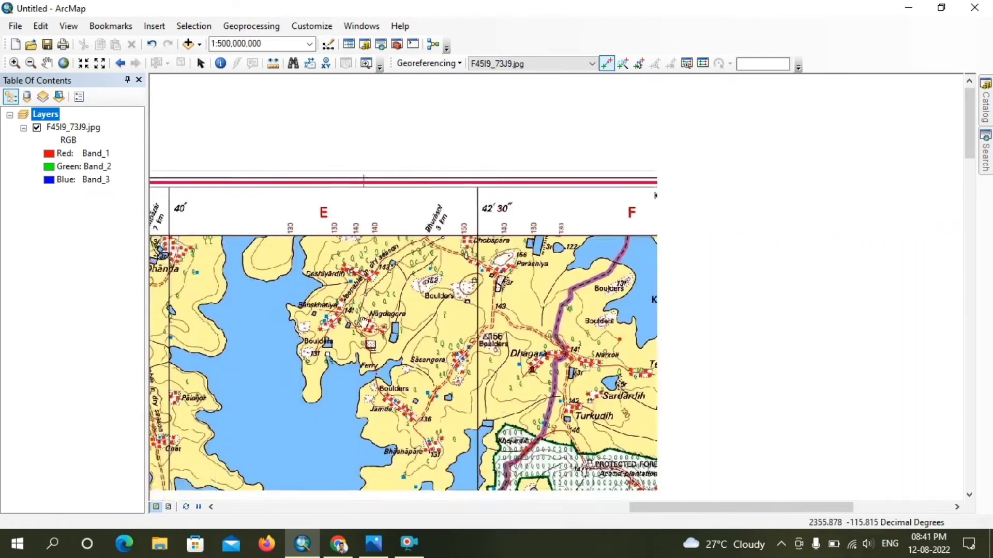
pyautogui.press('Right')
pyautogui.press('Right')
pyautogui.scroll(-1, 562, 227)
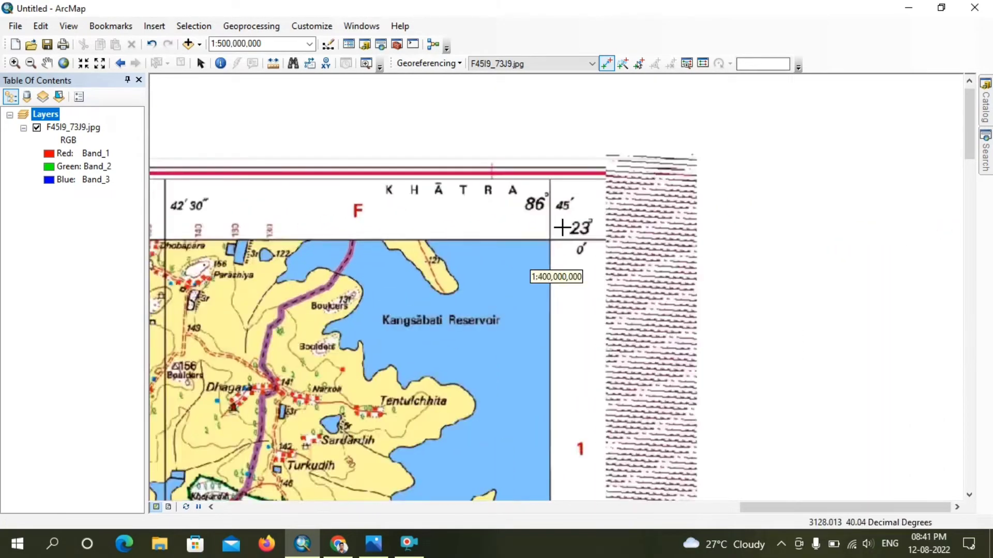
pyautogui.scroll(-5, 562, 227)
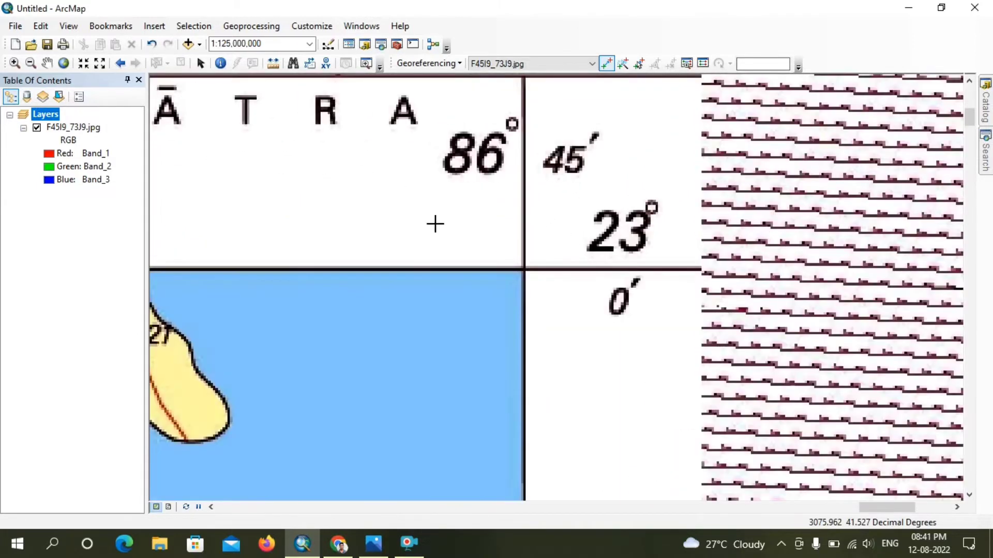
pyautogui.scroll(-4, 523, 274)
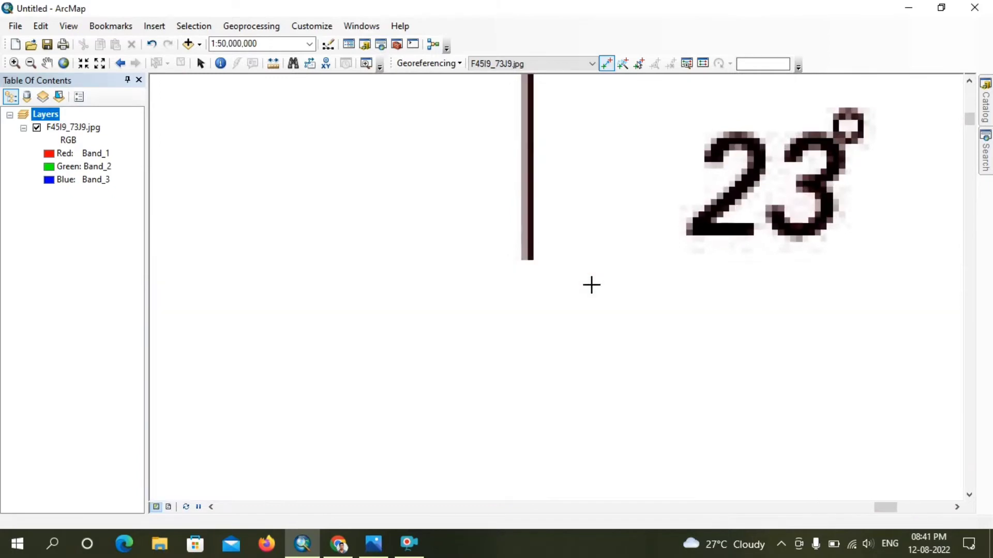
pyautogui.scroll(3, 530, 282)
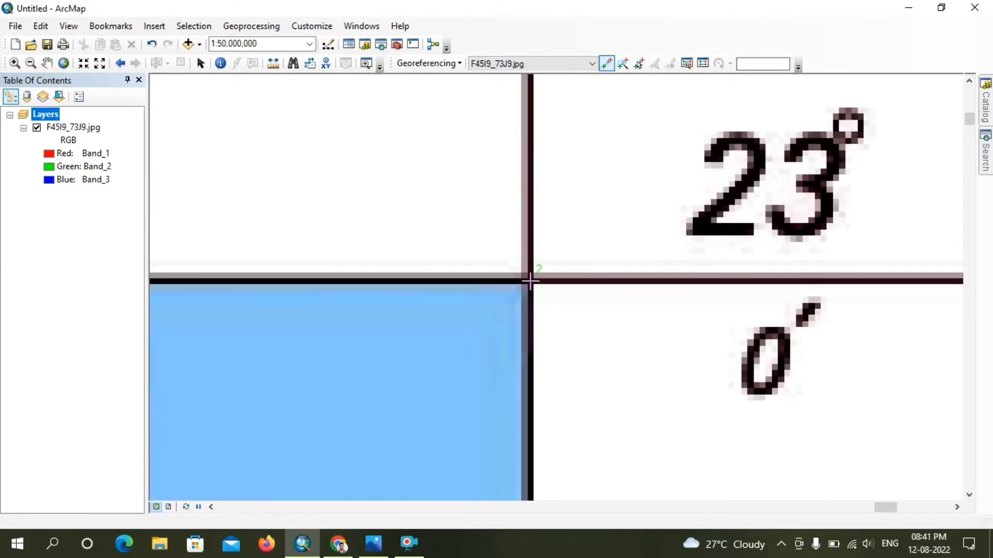
# Place the second control point there with DMS coordinates 86°45′0″ E, 23°0′0″ N
pyautogui.click(532, 281)
pyautogui.rightClick(548, 283)
pyautogui.click(618, 305)
pyautogui.moveTo(523, 225); pyautogui.dragTo(740, 362)
pyautogui.doubleClick(660, 390)
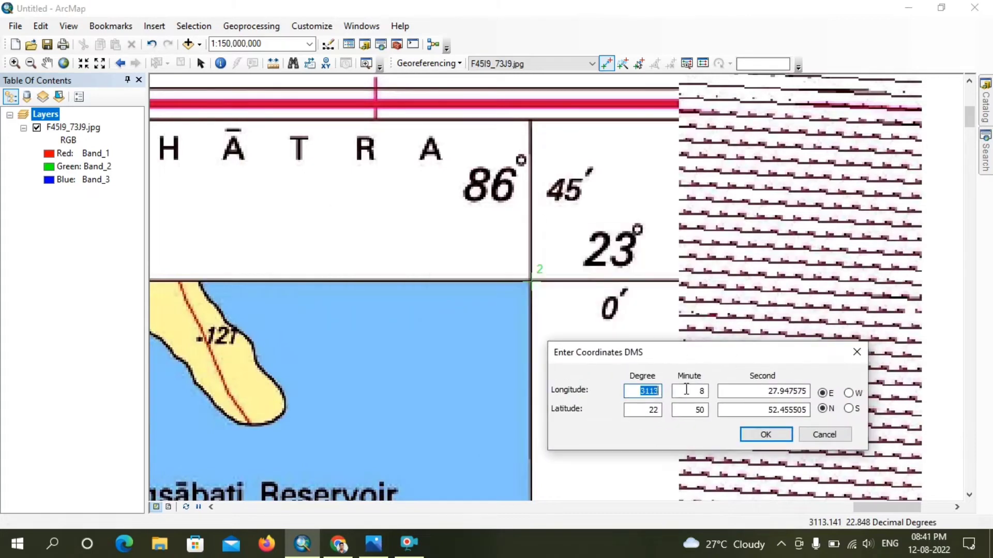
pyautogui.press('Tab')
pyautogui.write('0')
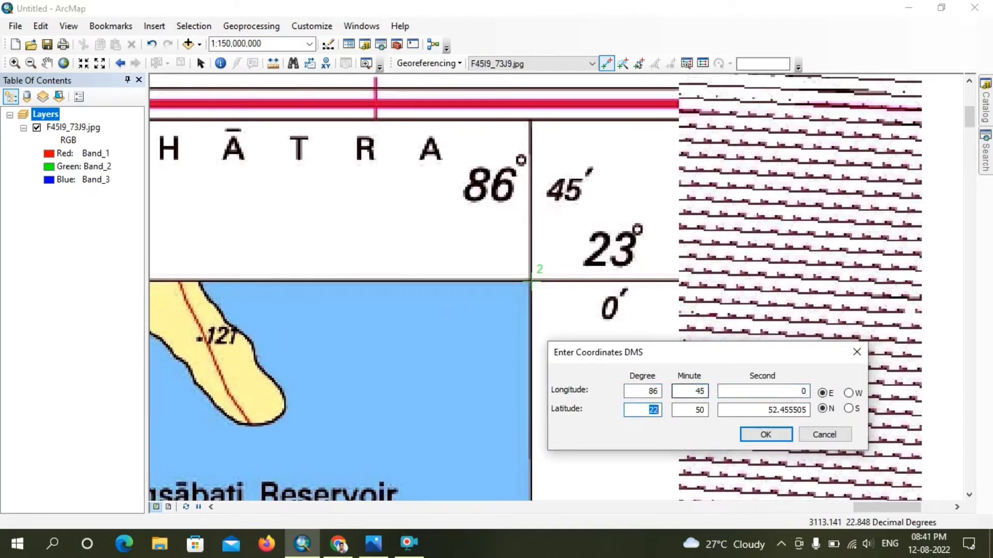
pyautogui.write('0')
pyautogui.press('Tab')
pyautogui.write('0')
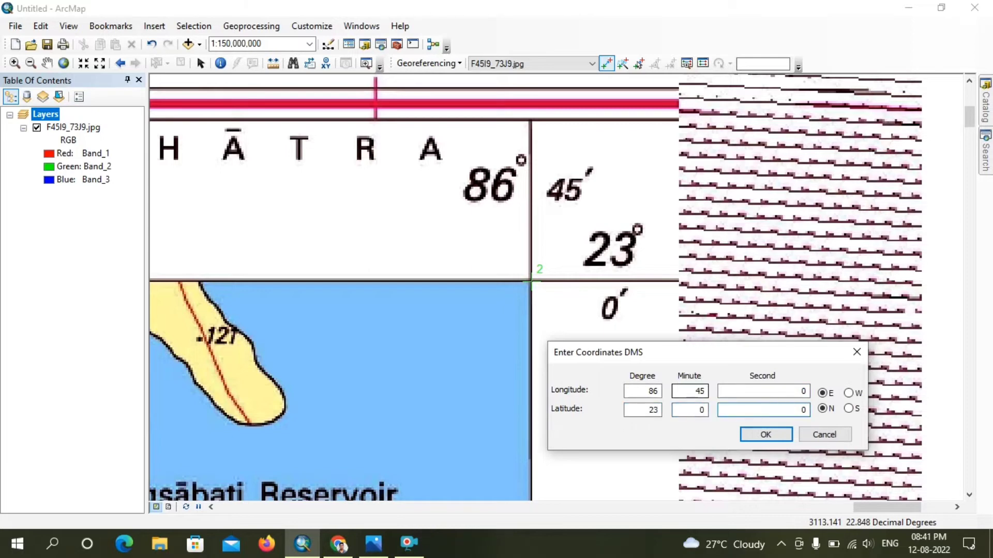
pyautogui.click(760, 435)
# Zoom to the whole toposheet layer, then into its bottom-right corner
pyautogui.rightClick(83, 127)
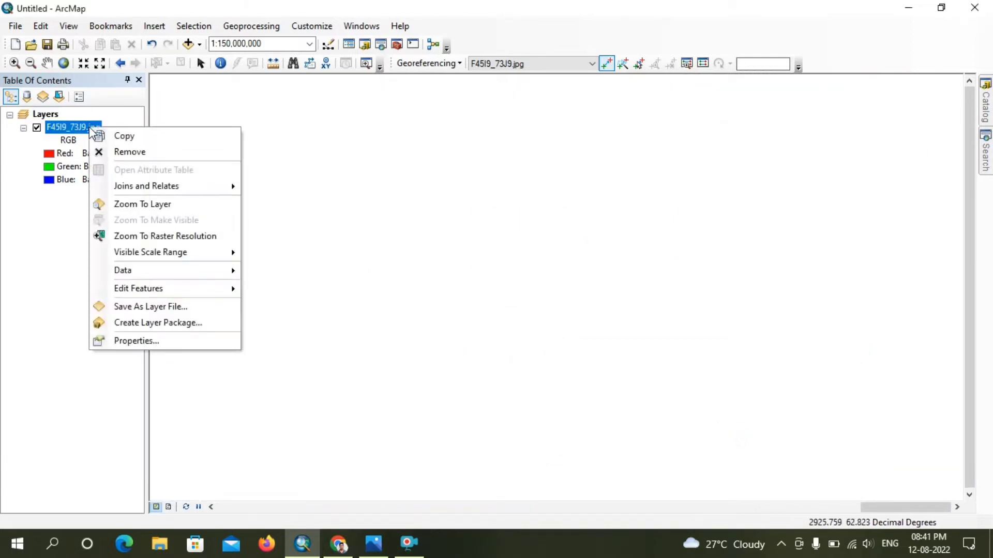
pyautogui.click(143, 202)
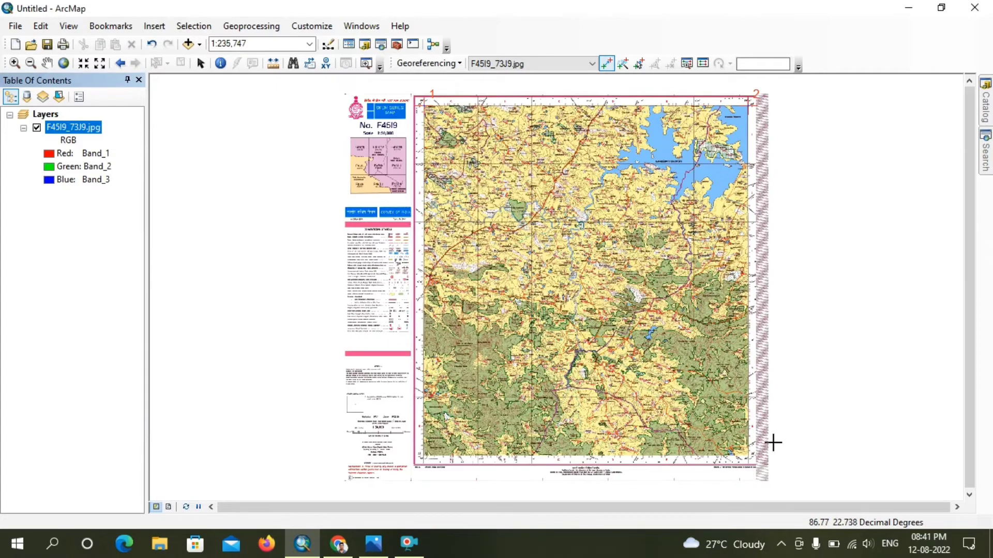
pyautogui.scroll(-10, 750, 455)
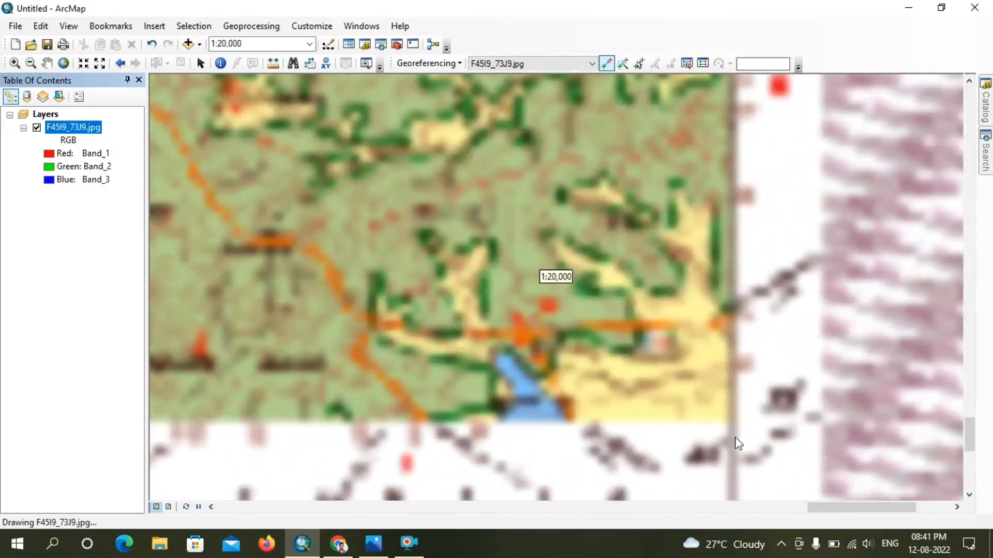
pyautogui.scroll(-4, 672, 281)
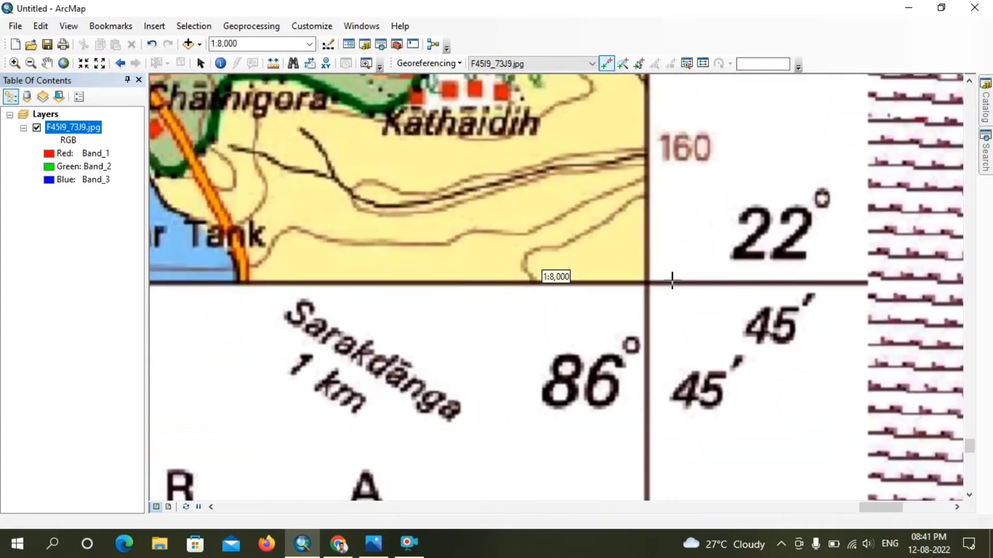
pyautogui.scroll(-1, 647, 283)
# Place the third control point at the 86°45′, 22°45′ corner with coordinates 86°45′0″ E, 22°45′0″ N
pyautogui.click(646, 284)
pyautogui.rightClick(645, 284)
pyautogui.click(683, 306)
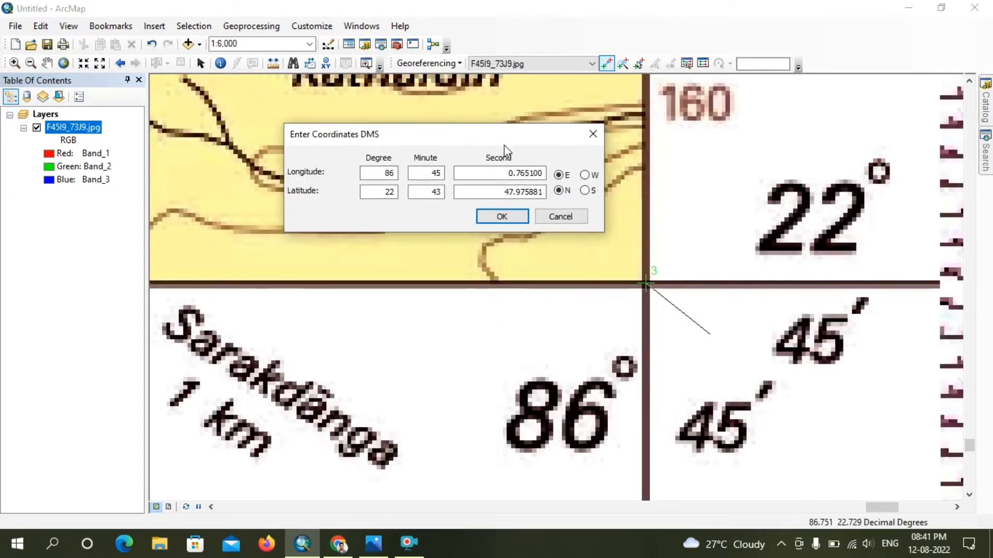
pyautogui.press('Tab')
pyautogui.write('00')
pyautogui.press('Tab')
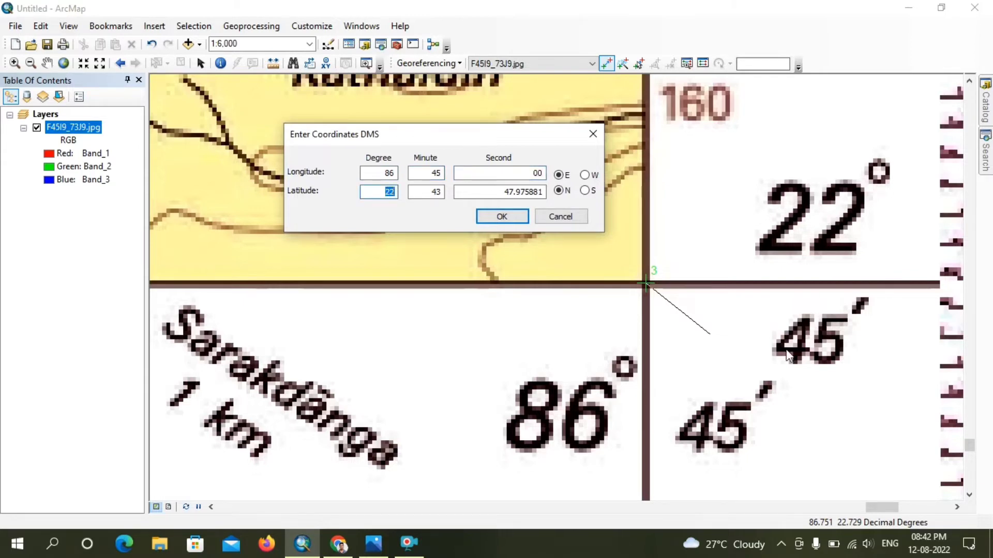
pyautogui.write('22')
pyautogui.press('Tab')
pyautogui.write('0')
pyautogui.click(502, 216)
# Zoom to the sheet's bottom-left corner and place the fourth control point there
pyautogui.scroll(3, 668, 315)
pyautogui.scroll(3, 667, 313)
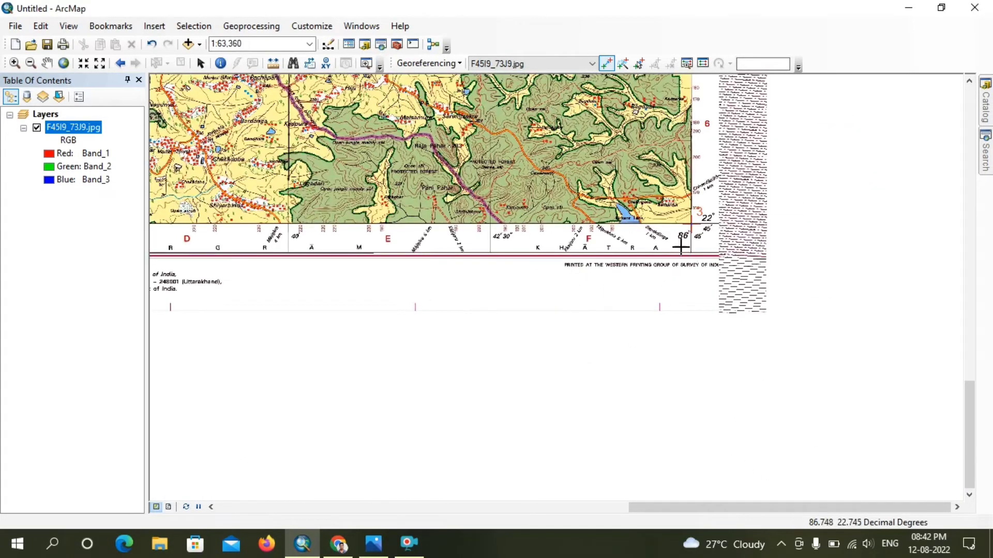
pyautogui.moveTo(424, 294); pyautogui.dragTo(837, 347)
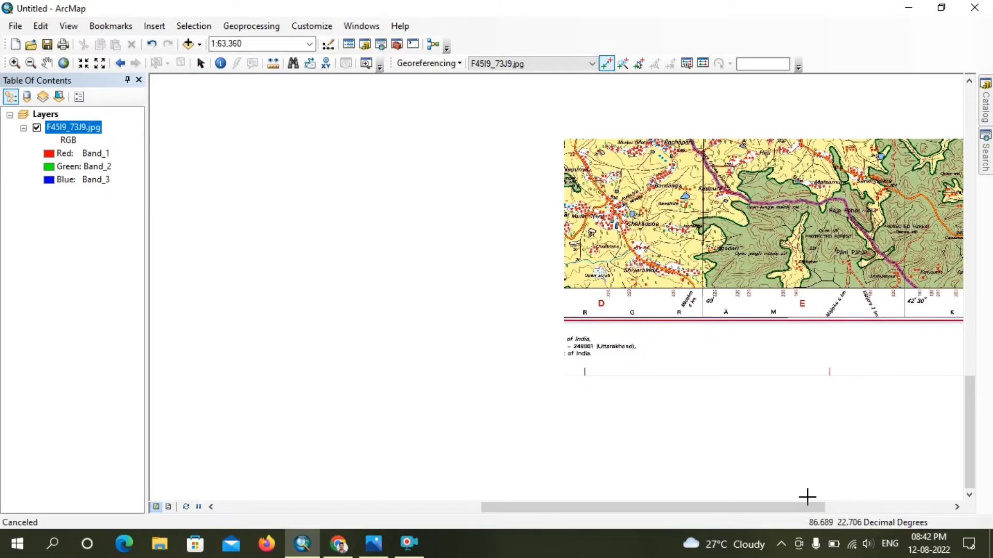
pyautogui.moveTo(716, 507); pyautogui.dragTo(780, 507)
pyautogui.moveTo(710, 512); pyautogui.dragTo(373, 512)
pyautogui.scroll(5, 571, 300)
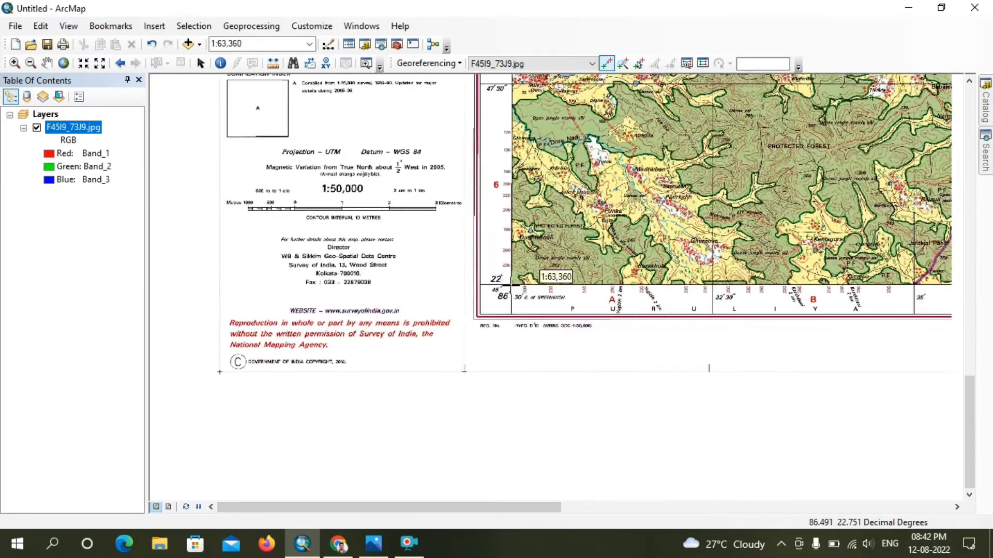
pyautogui.scroll(2, 561, 291)
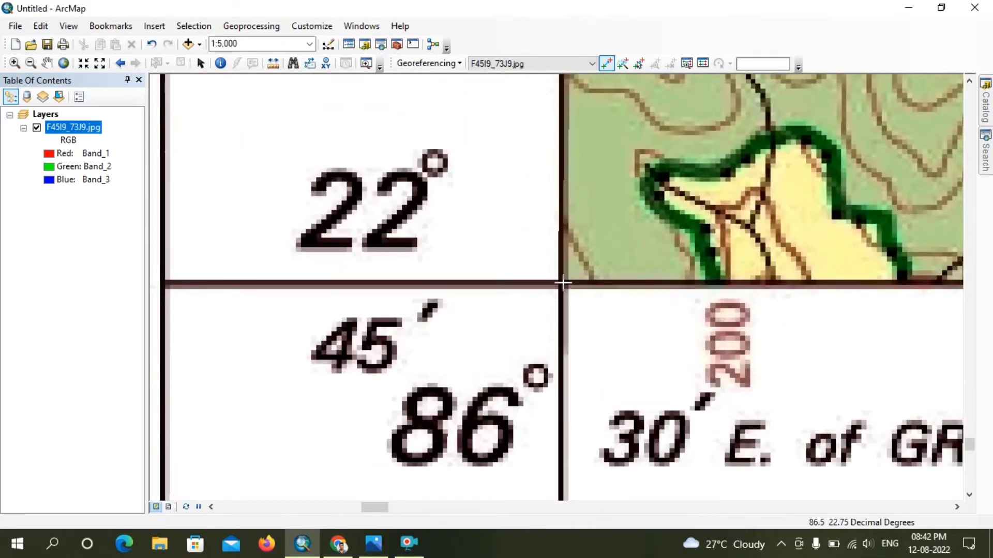
pyautogui.click(560, 283)
# Enter 86°30′0″ E, 22°45′0″ N as the fourth point's DMS coordinates
pyautogui.rightClick(560, 284)
pyautogui.click(638, 309)
pyautogui.moveTo(504, 217); pyautogui.dragTo(712, 204)
pyautogui.moveTo(641, 234); pyautogui.dragTo(669, 231)
pyautogui.press('Tab')
pyautogui.write('30')
pyautogui.press('Tab')
pyautogui.write('0')
pyautogui.press('Tab')
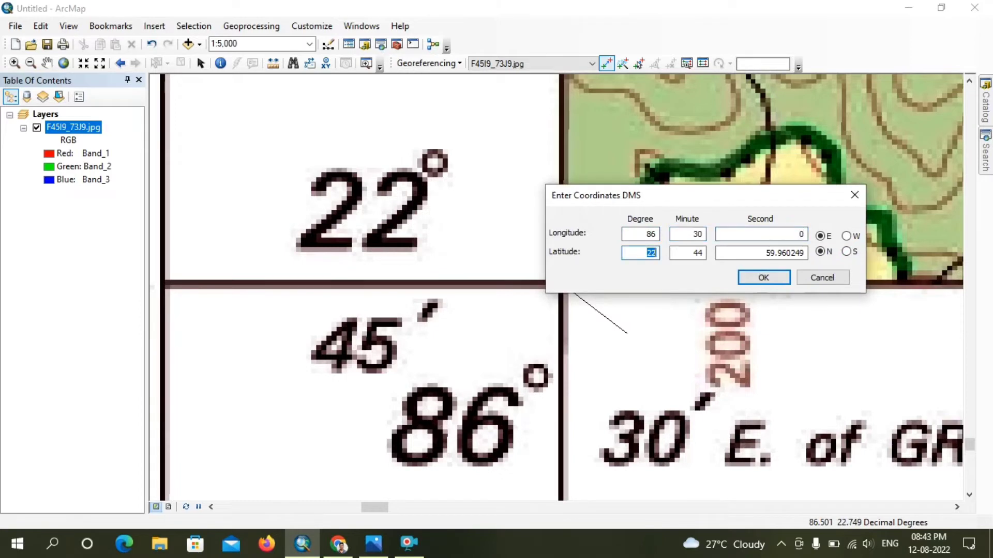
pyautogui.write('45')
pyautogui.press('Tab')
pyautogui.write('0')
pyautogui.click(778, 277)
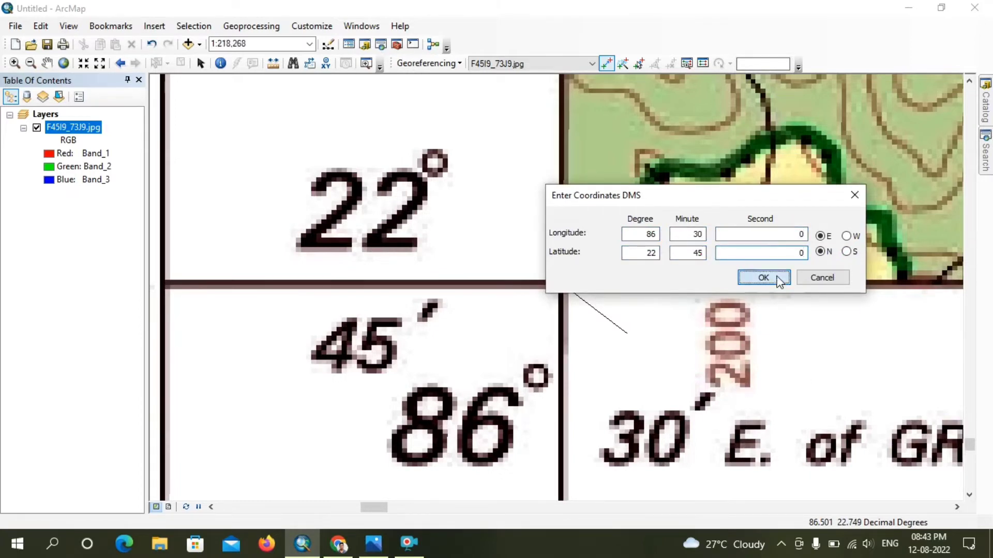
# Zoom to the 47′30″ grid corner and place the fifth control point on it
pyautogui.scroll(-2, 545, 348)
pyautogui.scroll(-2, 545, 348)
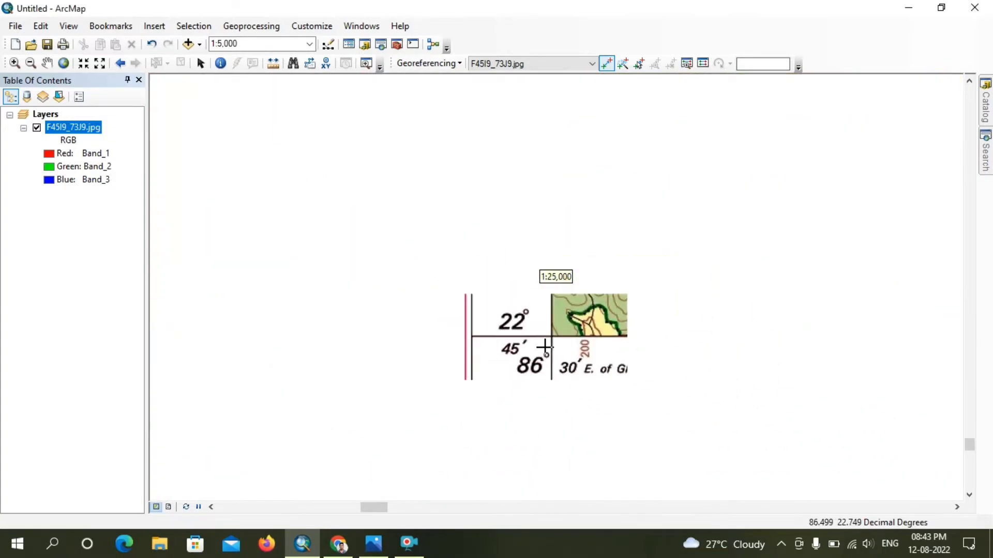
pyautogui.scroll(-2, 544, 348)
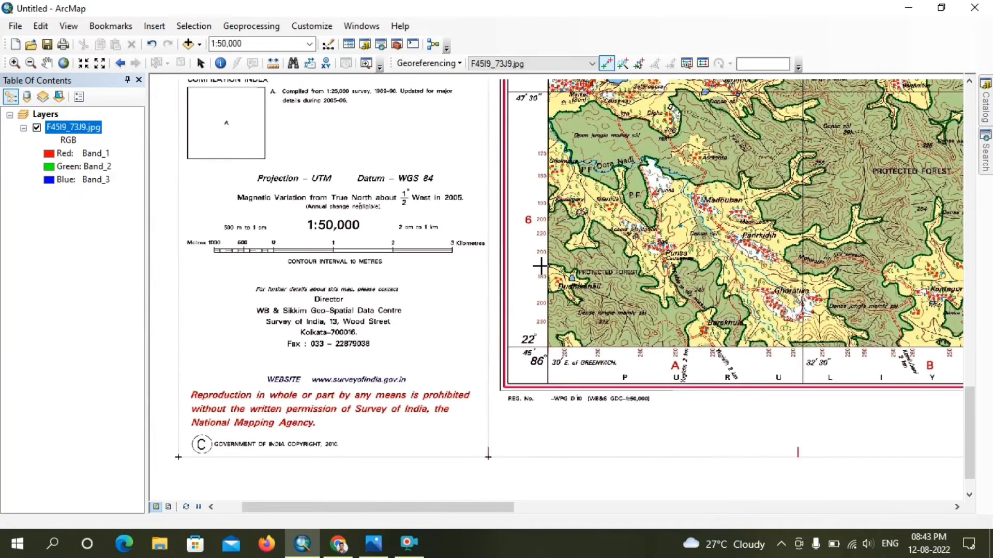
pyautogui.moveTo(553, 189); pyautogui.dragTo(538, 143)
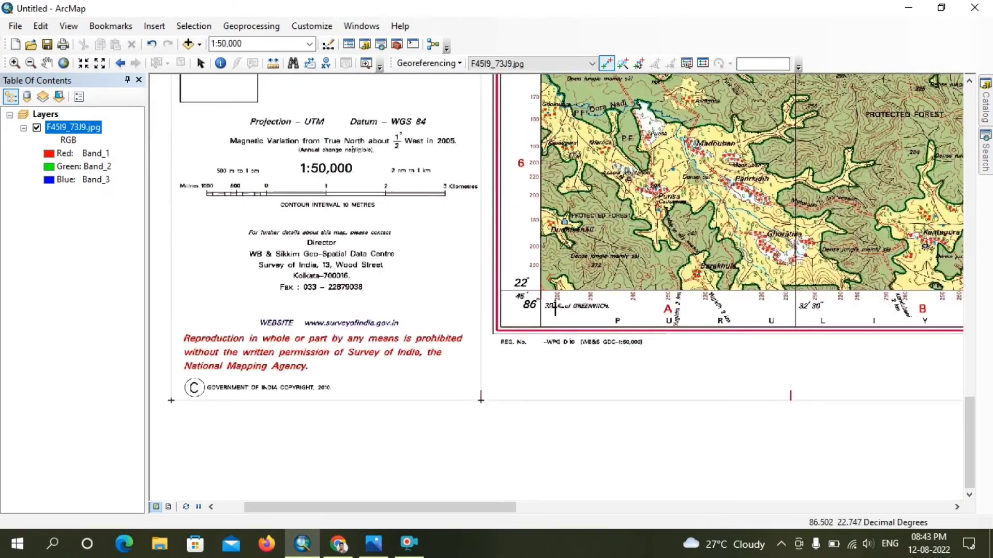
pyautogui.press('Up')
pyautogui.scroll(3, 534, 291)
pyautogui.scroll(2, 587, 284)
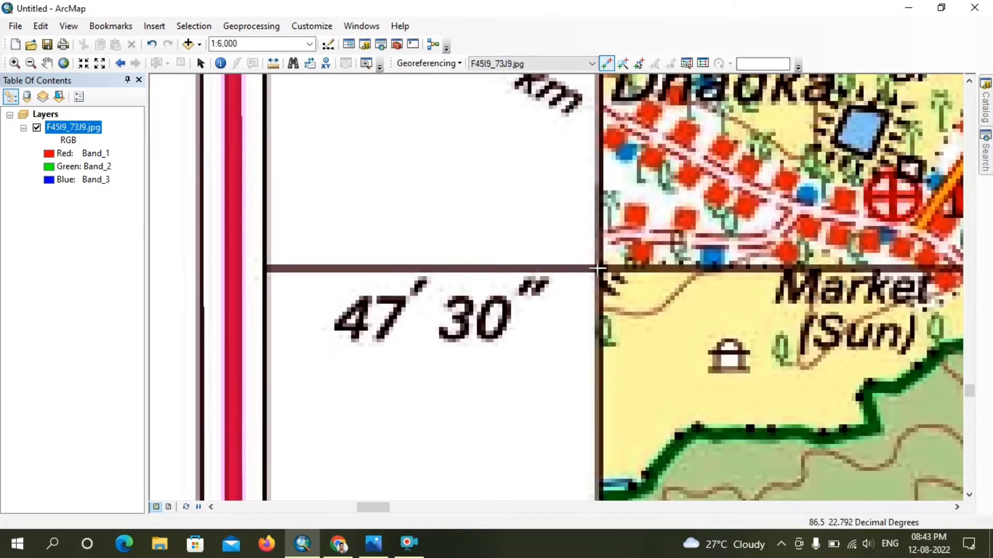
pyautogui.click(597, 268)
# Enter 86°30′0″ E, 22°47′30″ N as the fifth point's DMS coordinates
pyautogui.rightClick(598, 268)
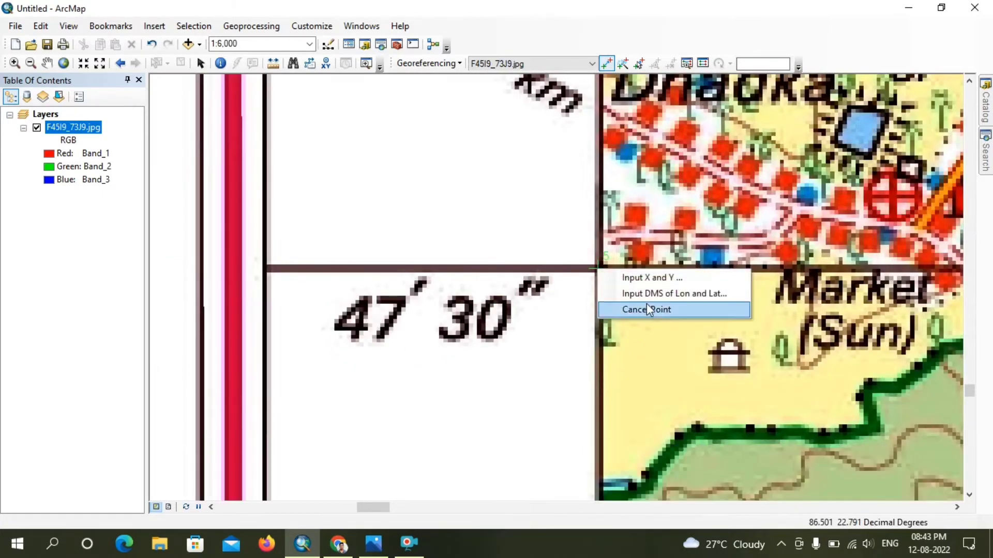
pyautogui.click(647, 294)
pyautogui.moveTo(444, 231); pyautogui.dragTo(690, 333)
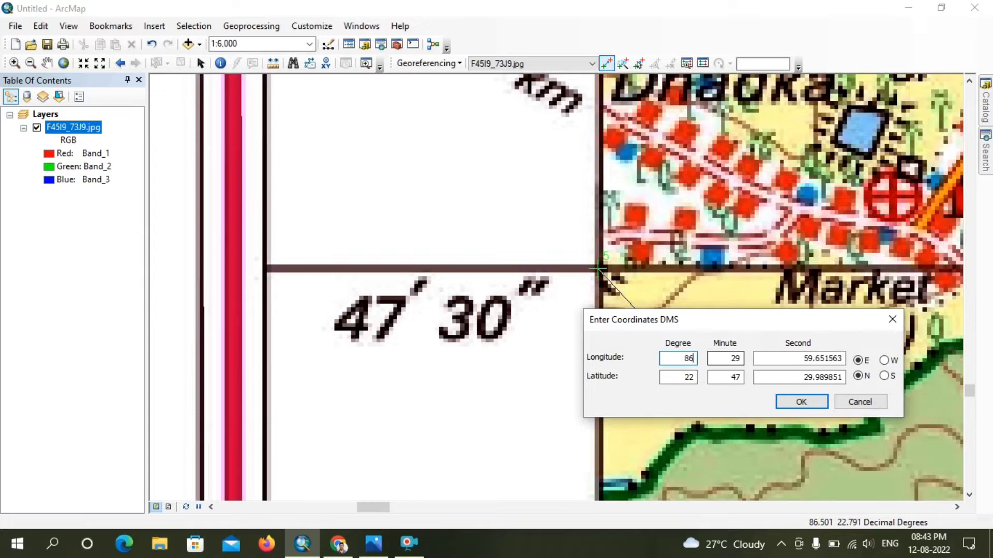
pyautogui.write('30')
pyautogui.press('Tab')
pyautogui.write('0')
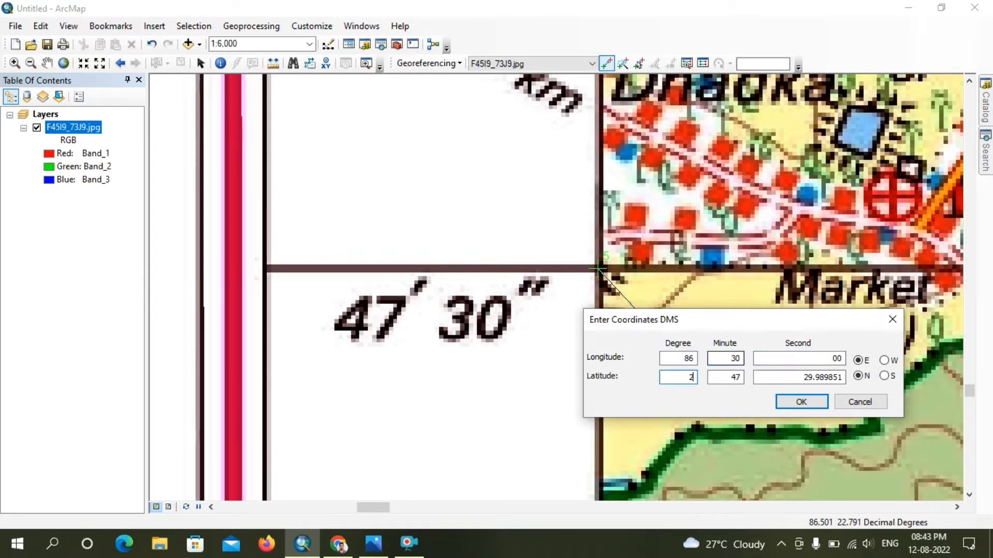
pyautogui.press('Tab')
pyautogui.write('3')
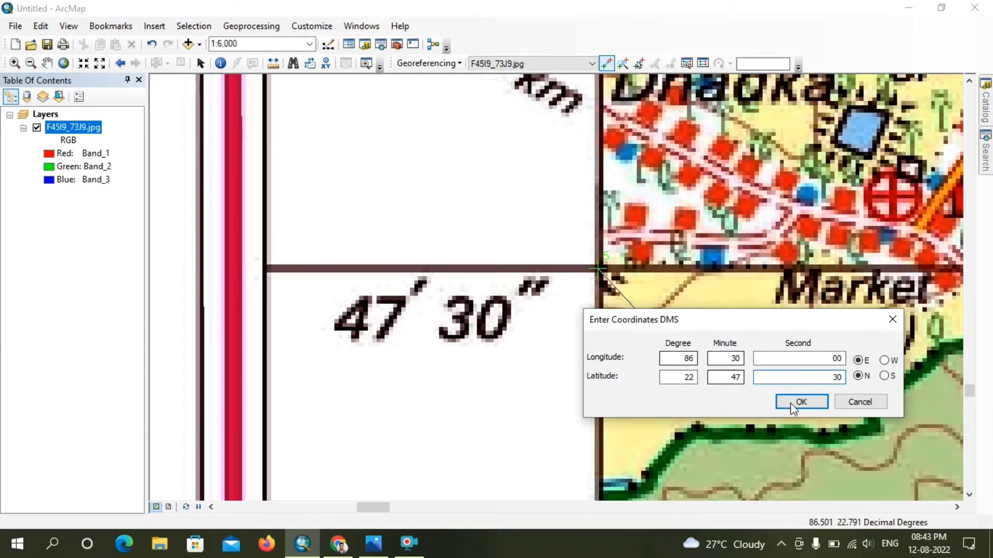
pyautogui.click(799, 404)
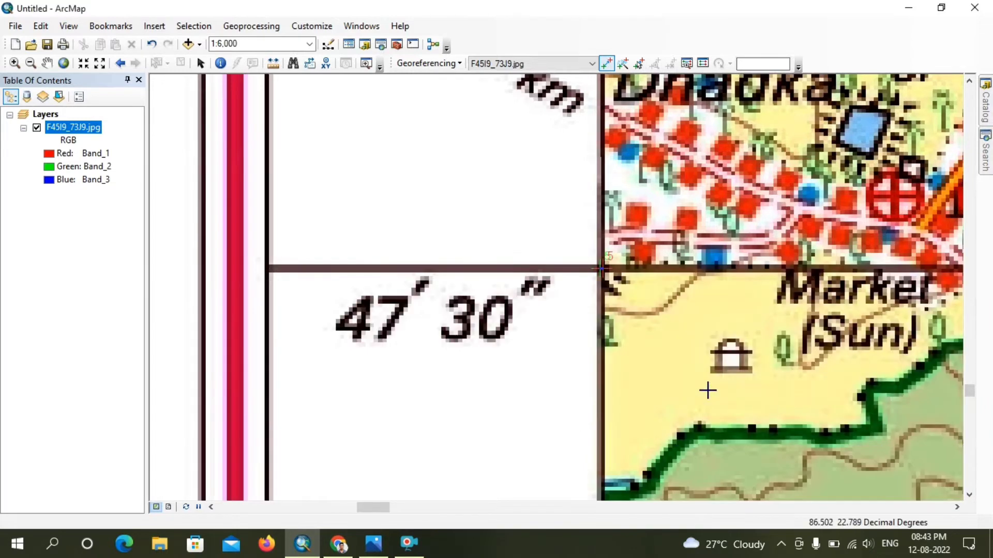
pyautogui.scroll(4, 537, 332)
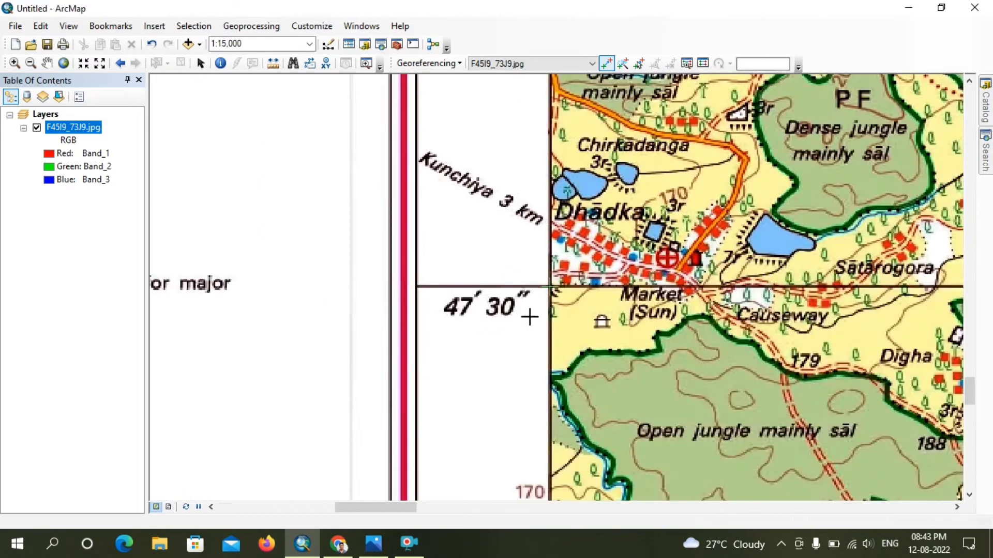
pyautogui.scroll(2, 675, 453)
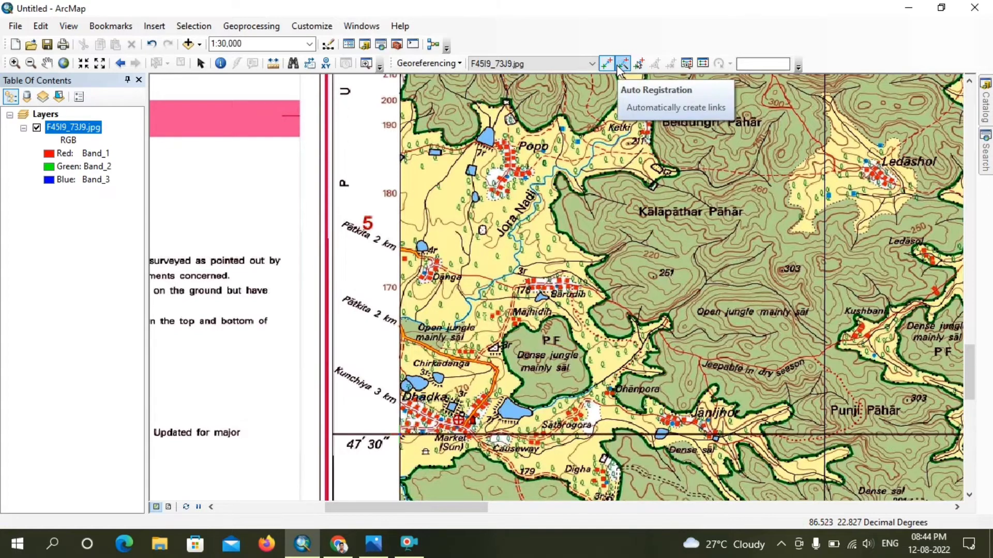
pyautogui.click(686, 64)
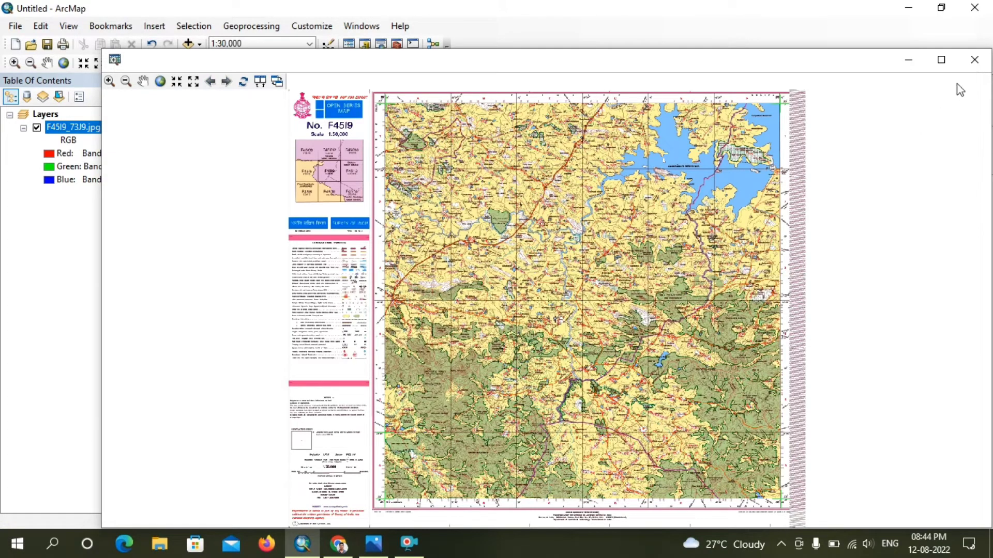
pyautogui.click(972, 67)
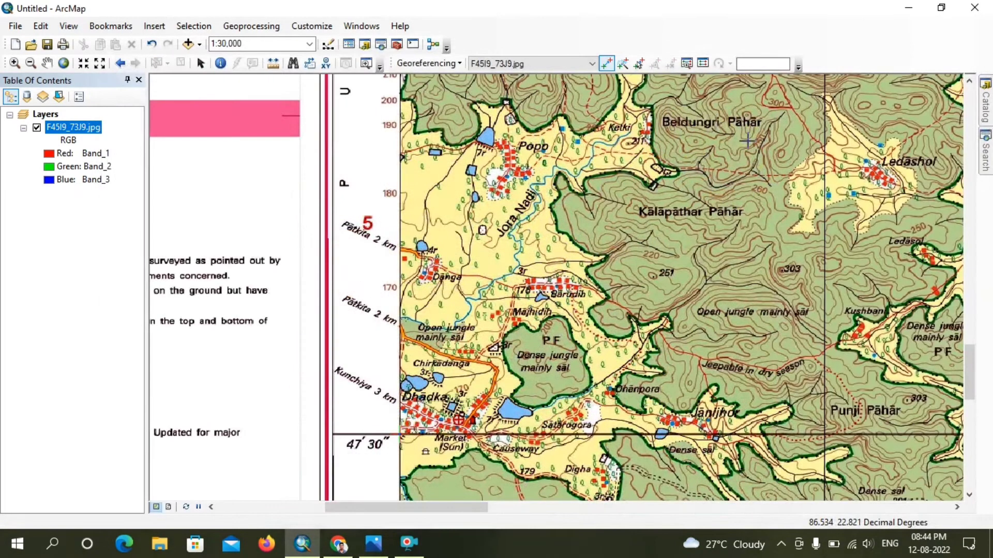
pyautogui.click(702, 64)
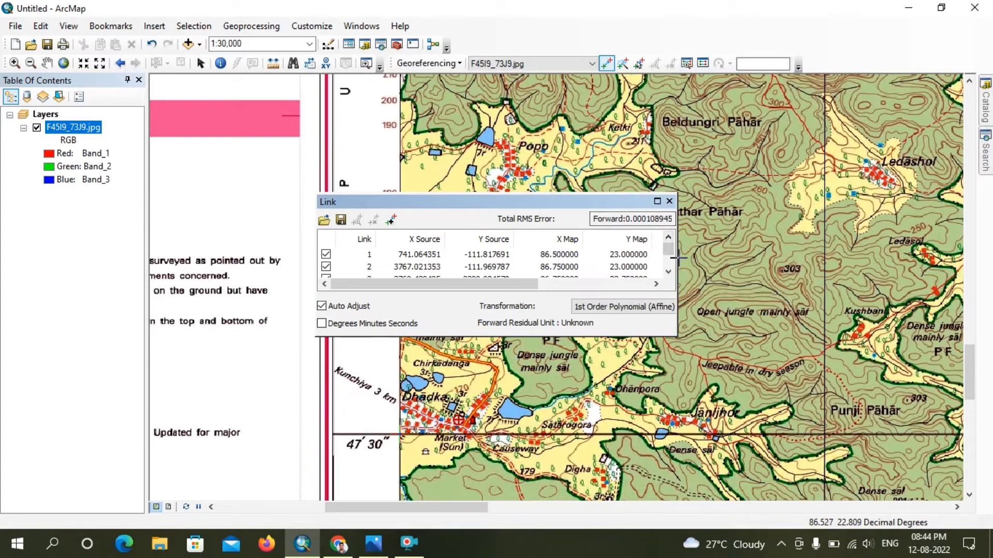
pyautogui.moveTo(676, 258); pyautogui.dragTo(890, 258)
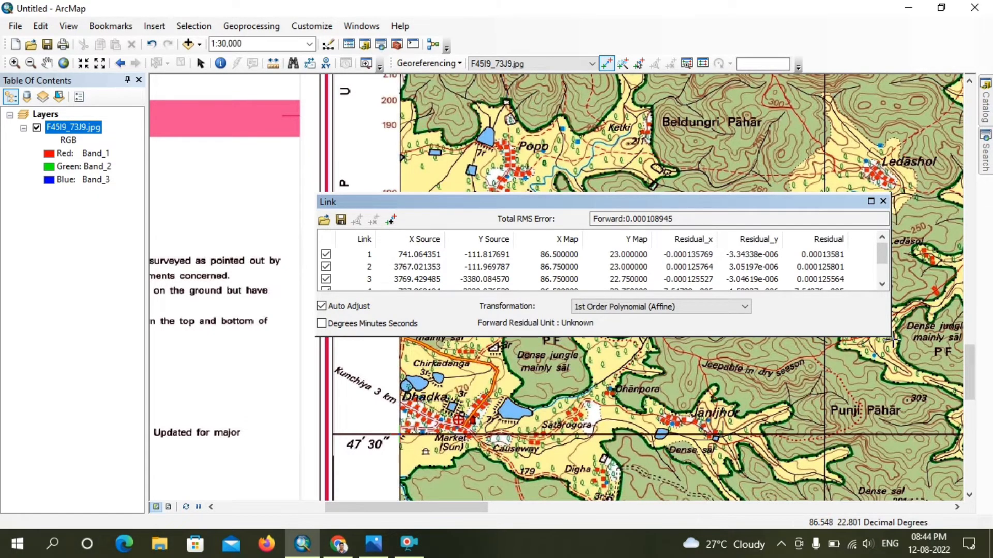
pyautogui.moveTo(887, 335); pyautogui.dragTo(938, 424)
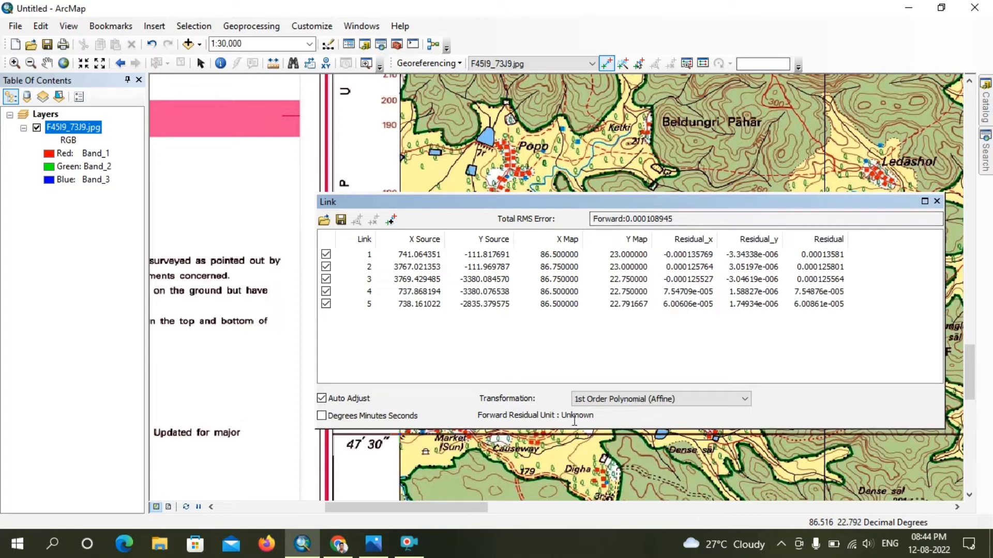
pyautogui.moveTo(573, 202); pyautogui.dragTo(480, 256)
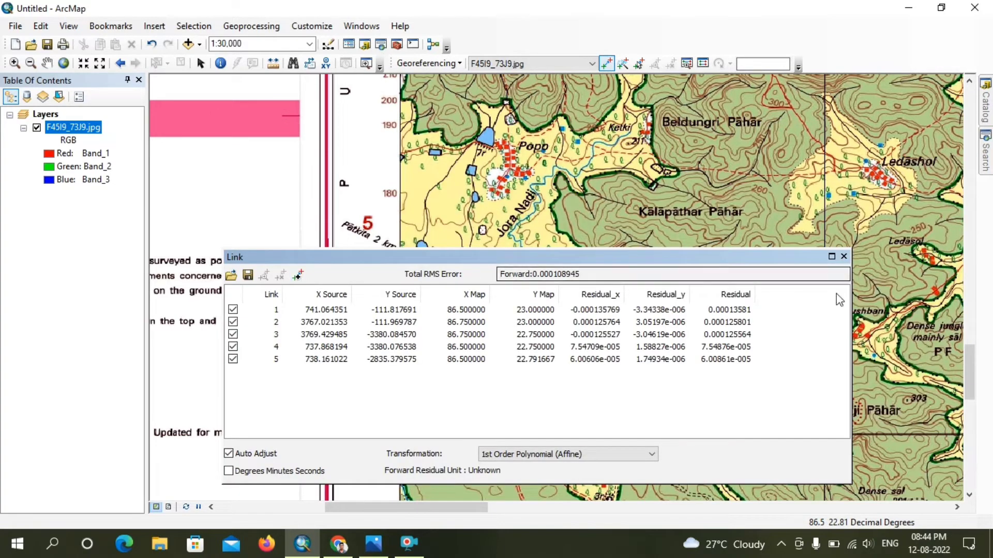
pyautogui.click(843, 256)
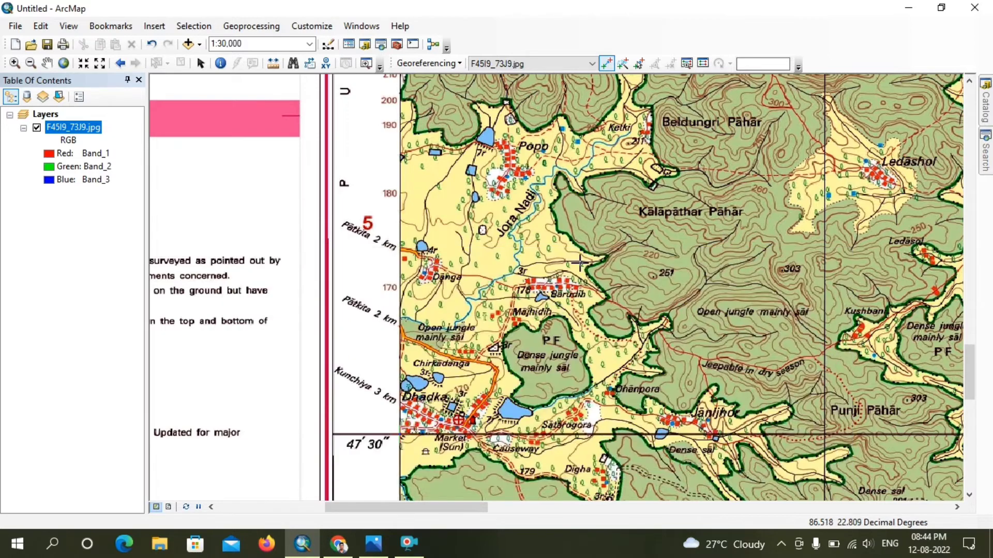
pyautogui.click(665, 211)
# Cancel the pending sixth control point, zoom out, and bring up the Georeferencing menu
pyautogui.rightClick(688, 240)
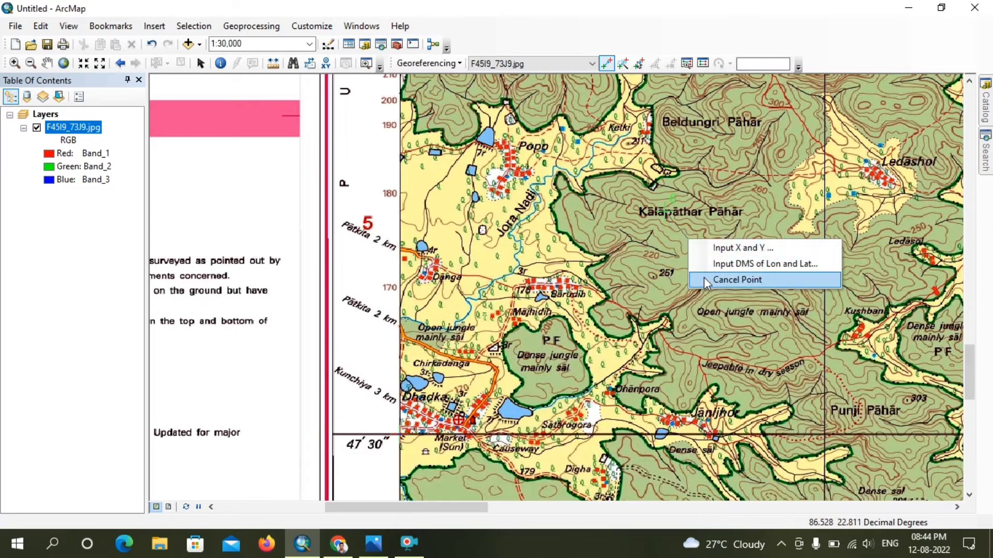
pyautogui.click(737, 280)
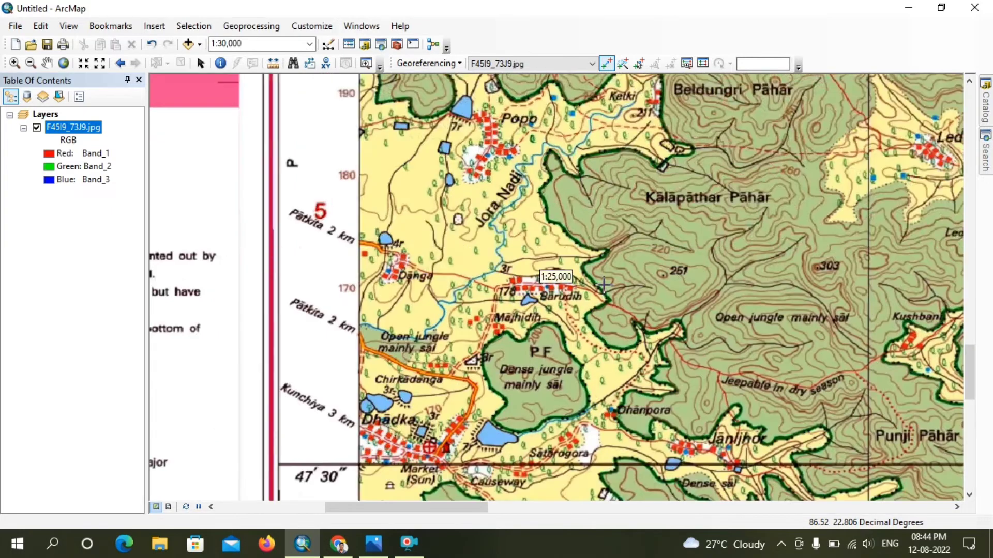
pyautogui.scroll(-1, 604, 286)
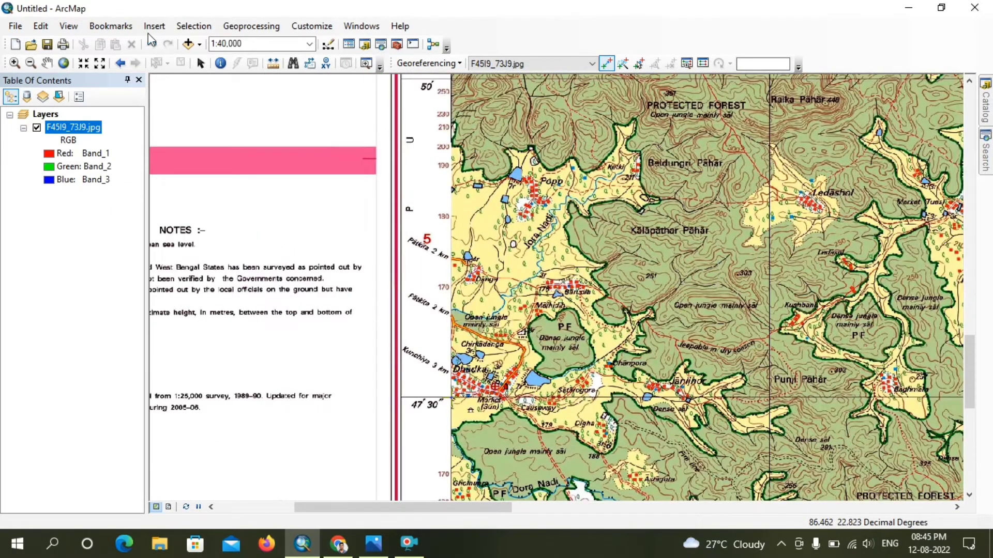
pyautogui.scroll(-1, 630, 269)
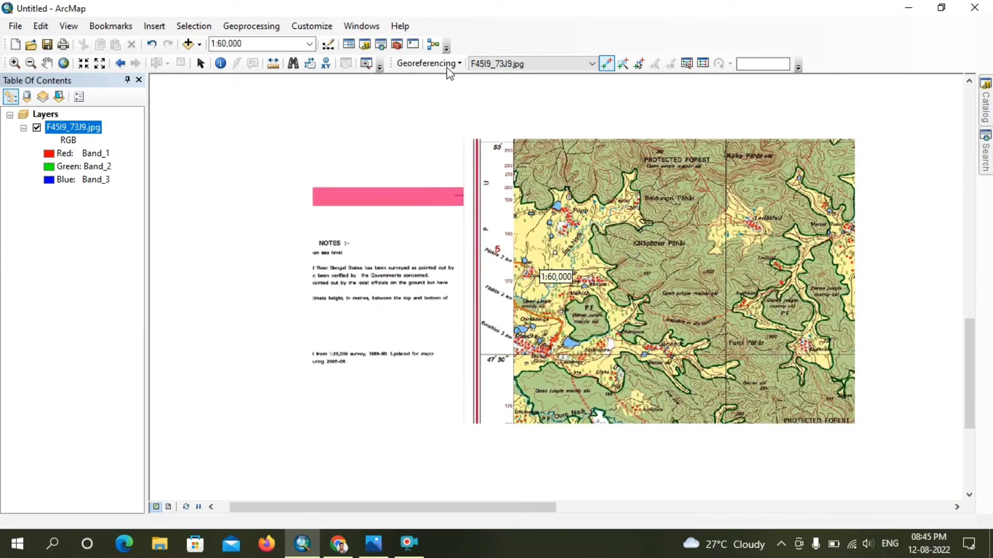
pyautogui.click(429, 63)
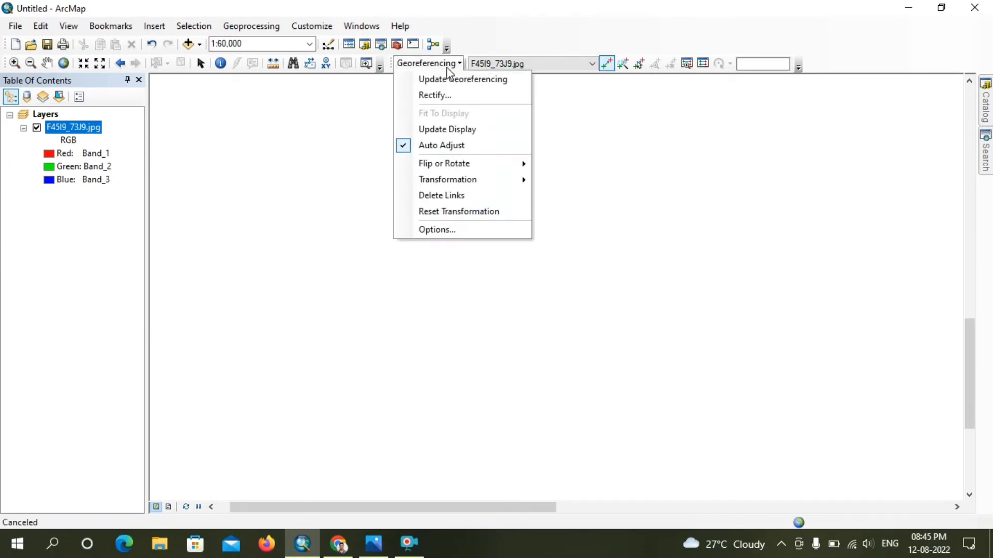
# Rectify the sheet to G:\Expriment\output as TIFF named F45I9_73J91_rectify.tif
pyautogui.click(448, 96)
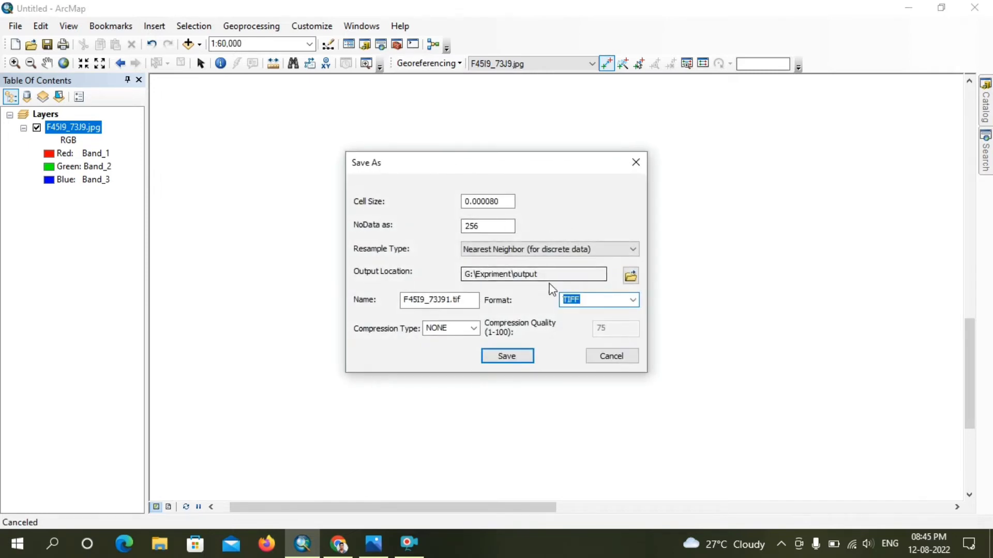
pyautogui.click(630, 277)
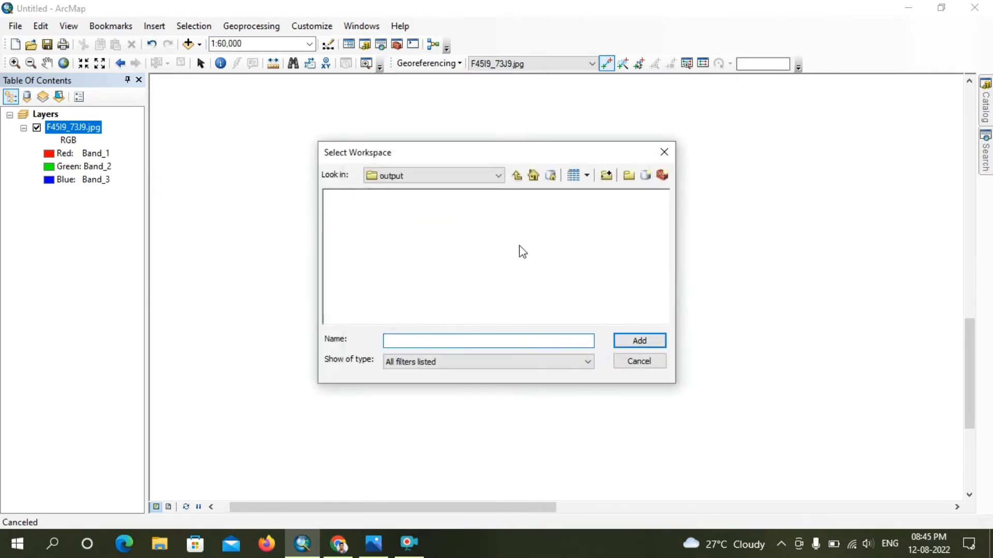
pyautogui.click(517, 176)
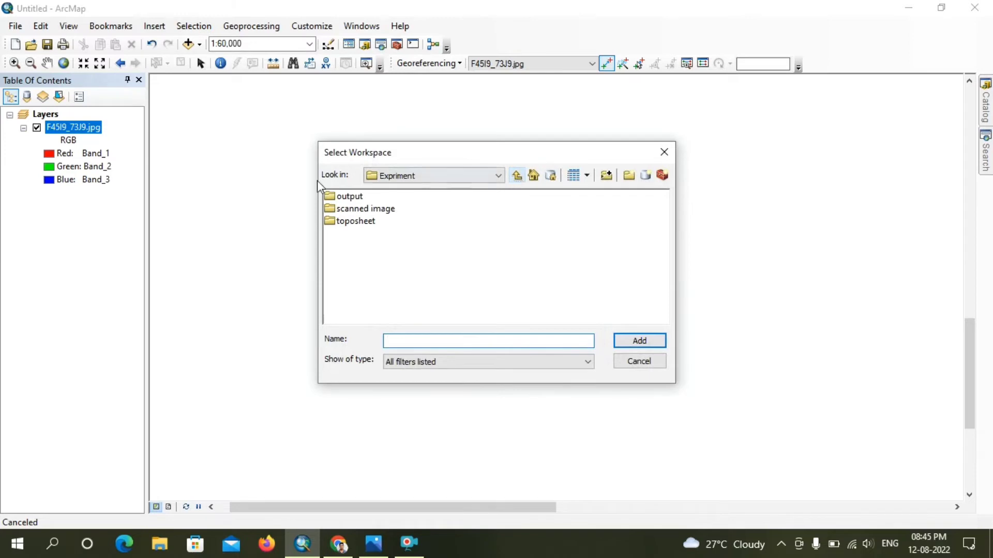
pyautogui.click(350, 196)
pyautogui.click(641, 341)
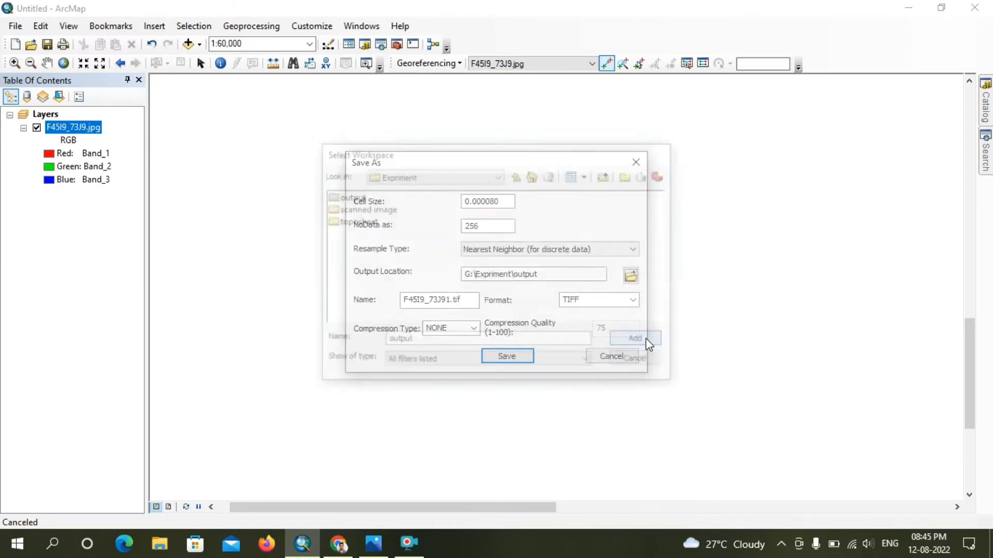
pyautogui.click(440, 305)
pyautogui.click(451, 305)
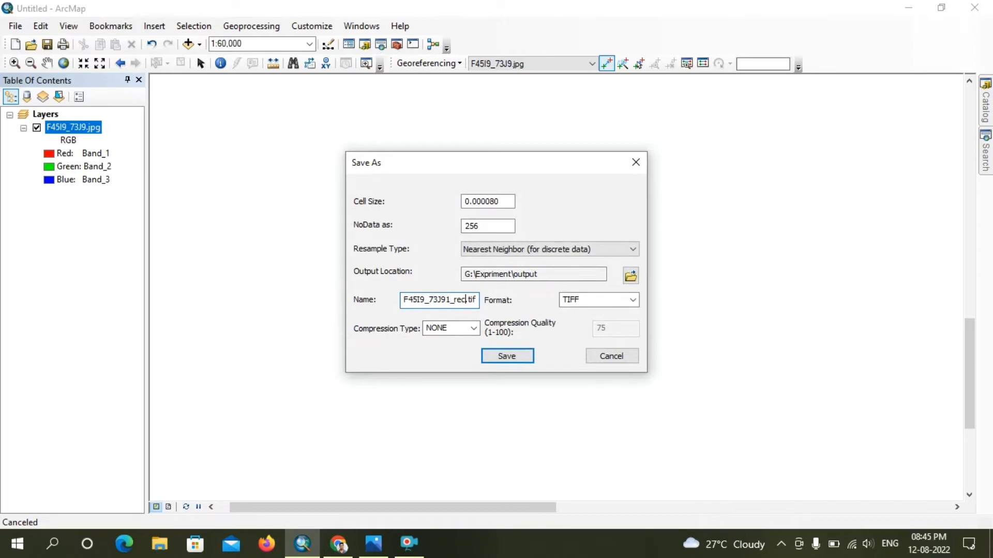
pyautogui.write('_rectify')
pyautogui.click(631, 301)
pyautogui.click(528, 304)
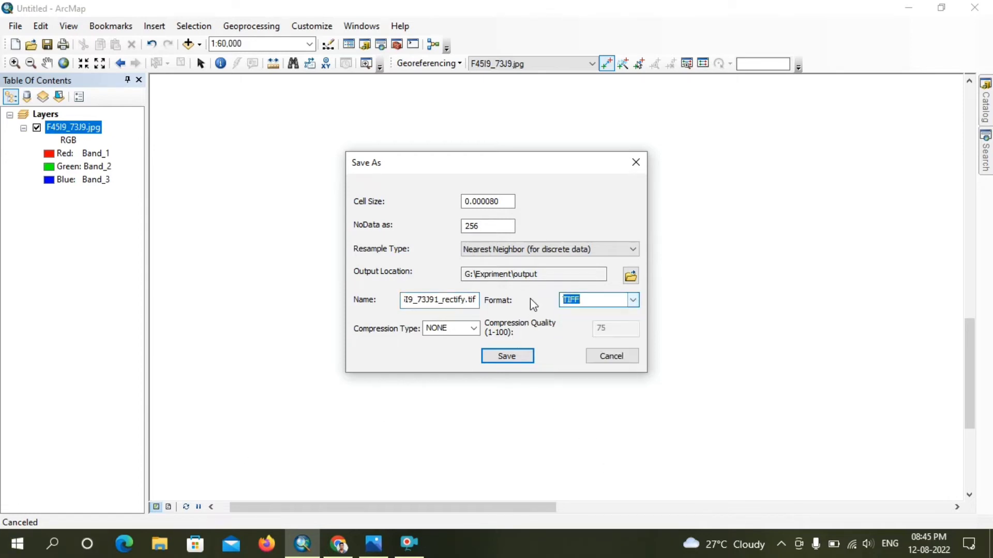
pyautogui.click(499, 356)
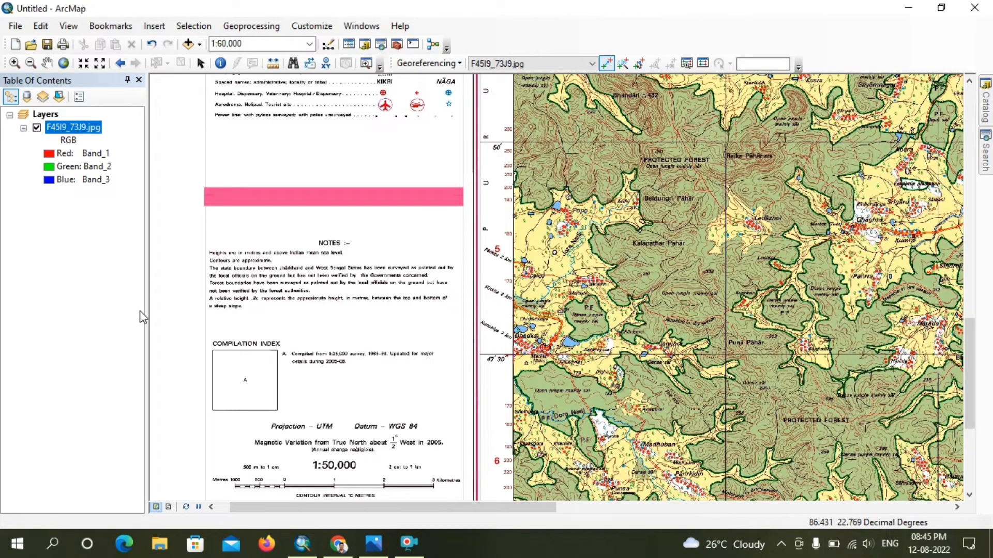
# Start a new Blank Map document without saving the old map
pyautogui.click(15, 45)
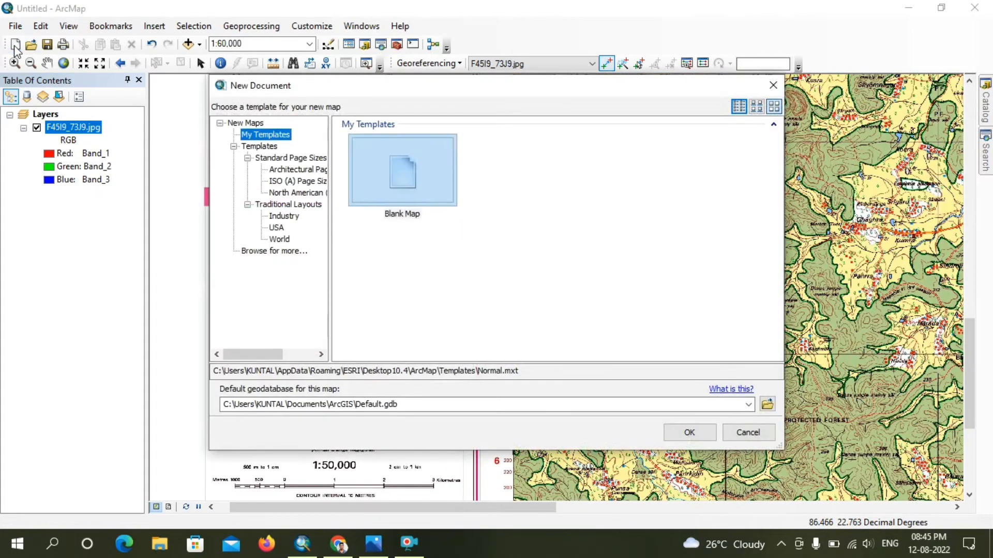
pyautogui.click(689, 432)
pyautogui.click(490, 301)
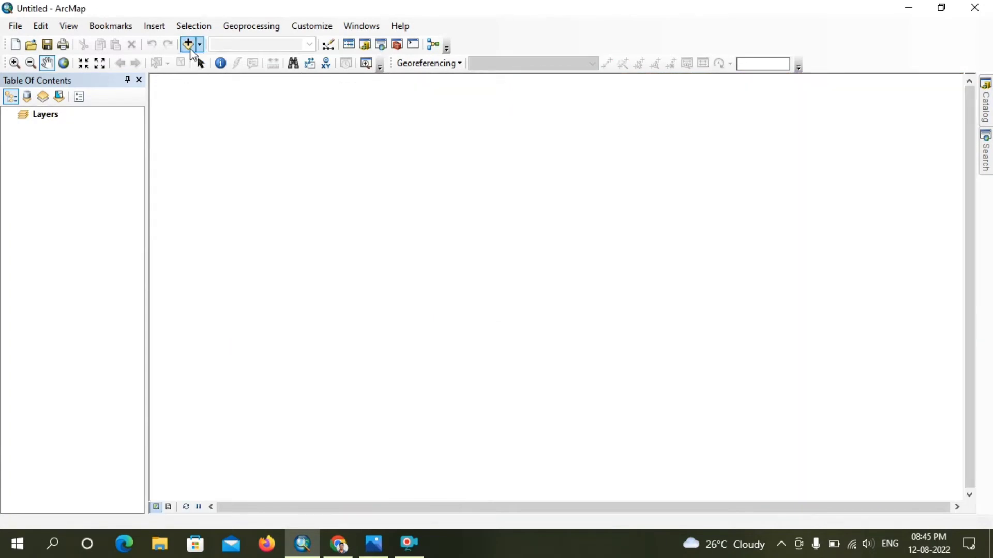
# Add F45I9_73J91_rectify.tif from the Expriment\output folder to the map
pyautogui.click(189, 45)
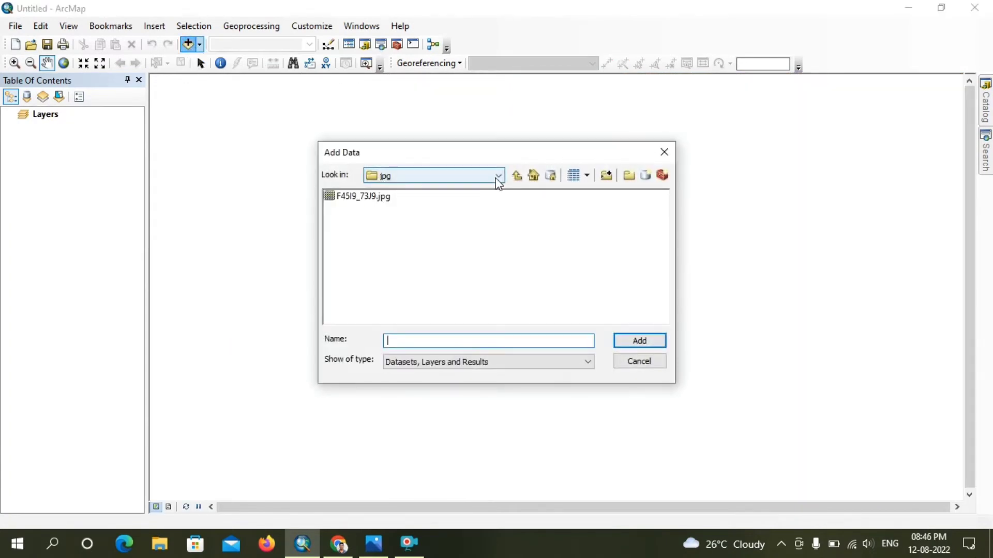
pyautogui.click(516, 176)
pyautogui.click(516, 175)
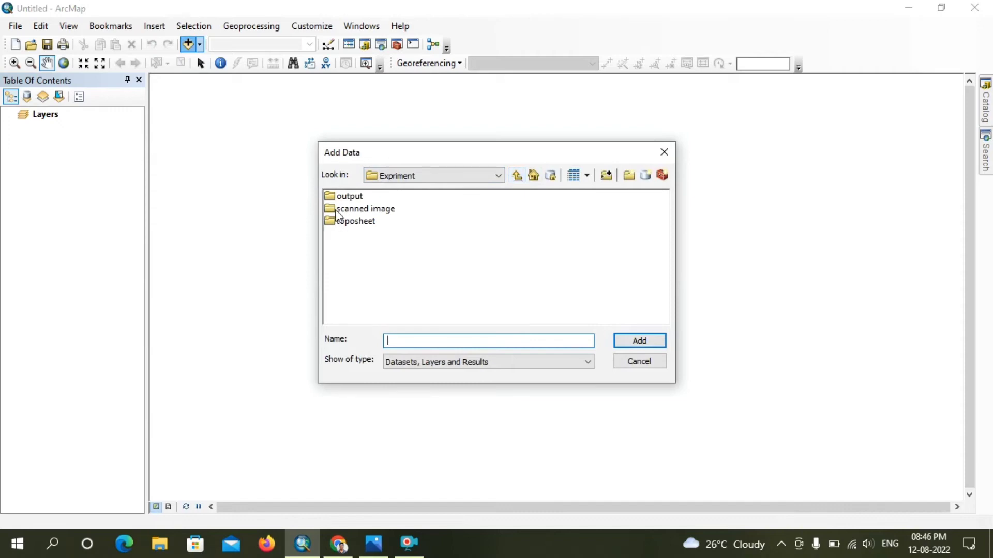
pyautogui.doubleClick(350, 197)
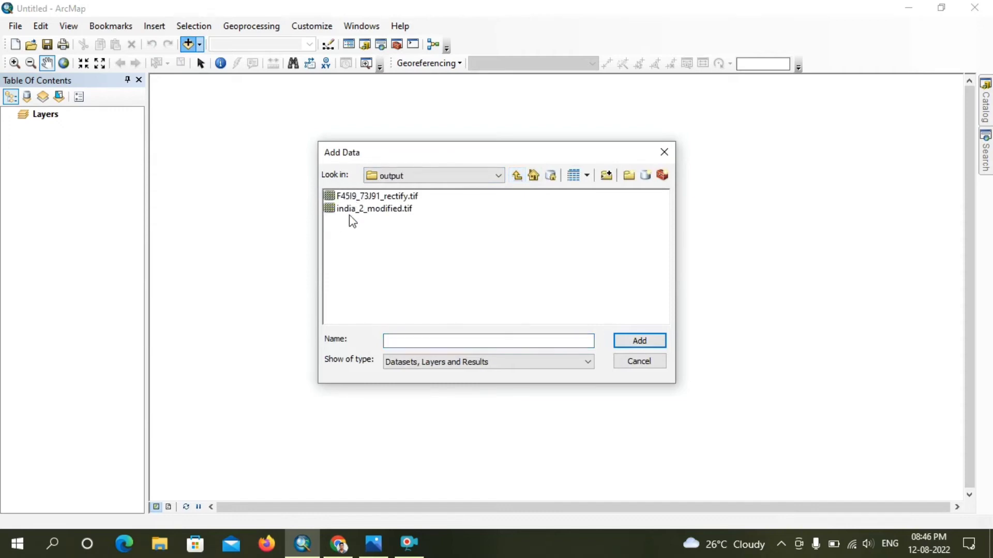
pyautogui.click(394, 197)
pyautogui.click(639, 341)
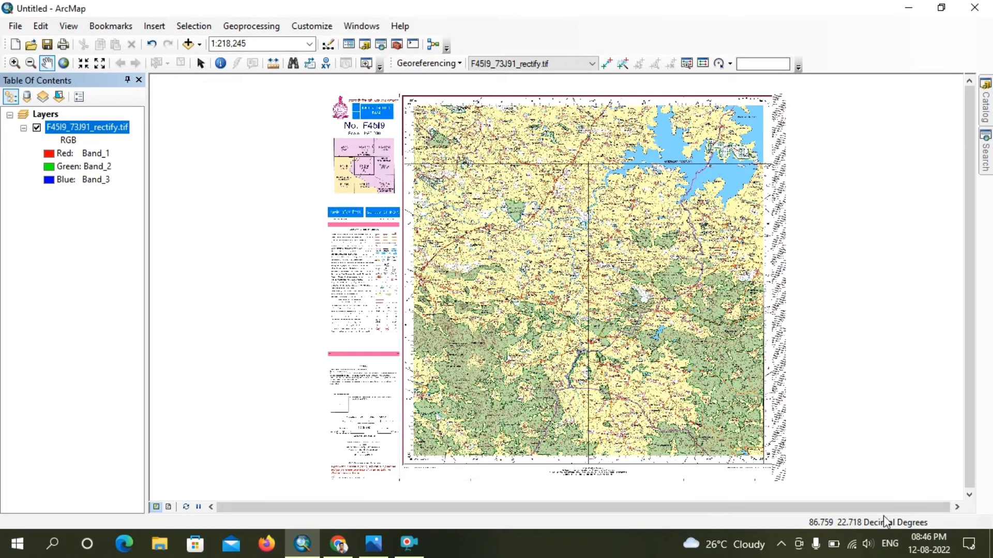
# Zoom into the sheet's top-left 86°30′ E, 23°0′ N corner to about 1:10,000
pyautogui.scroll(-2, 405, 178)
pyautogui.scroll(5, 404, 178)
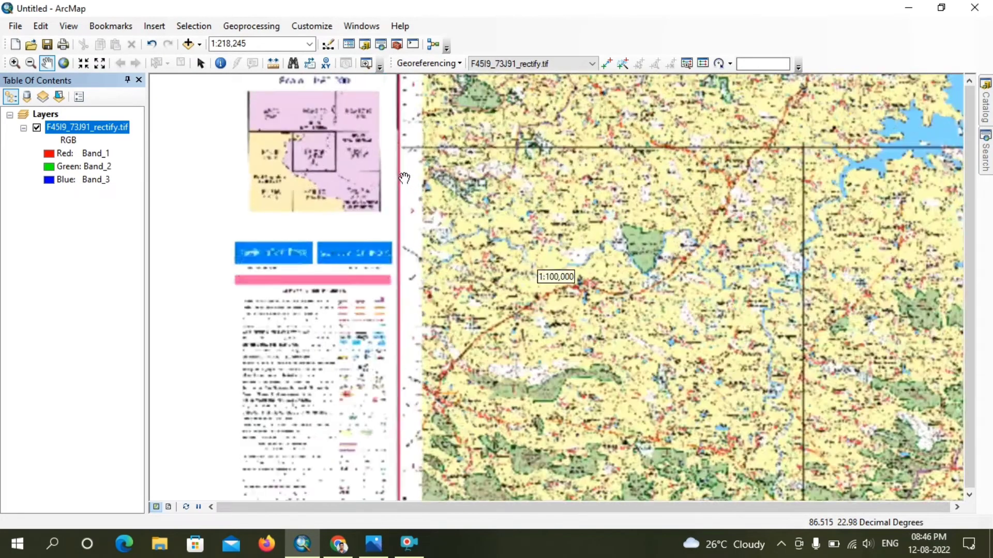
pyautogui.scroll(3, 404, 177)
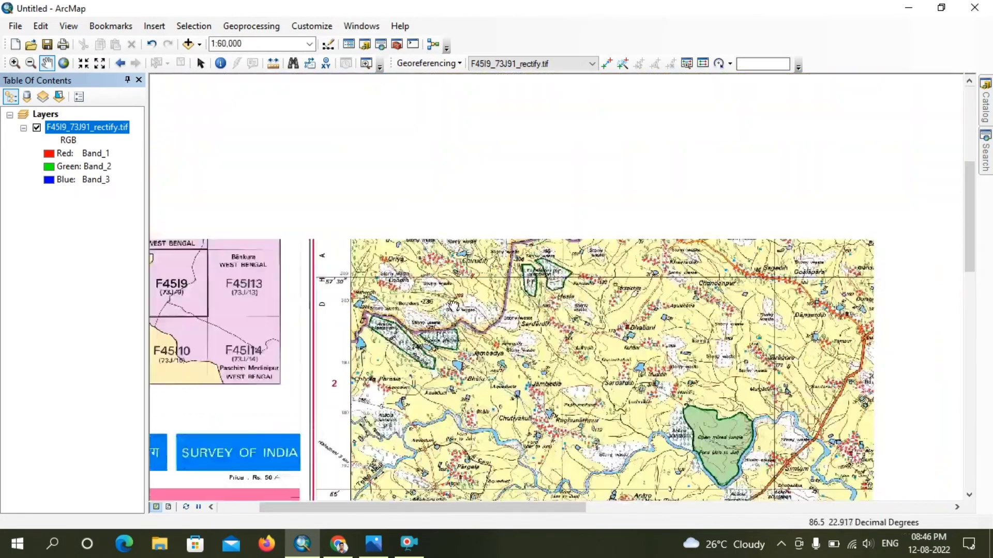
pyautogui.scroll(3, 331, 160)
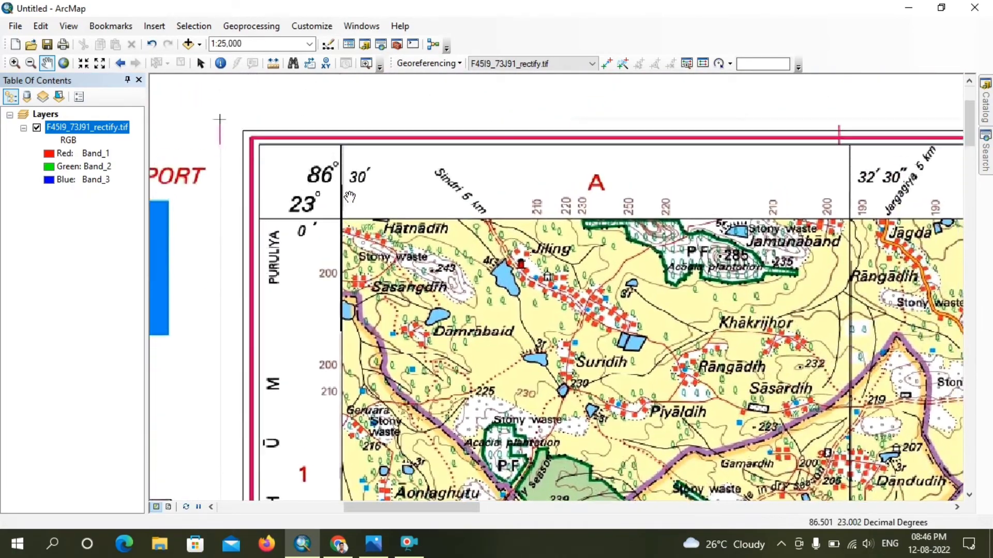
pyautogui.scroll(3, 345, 194)
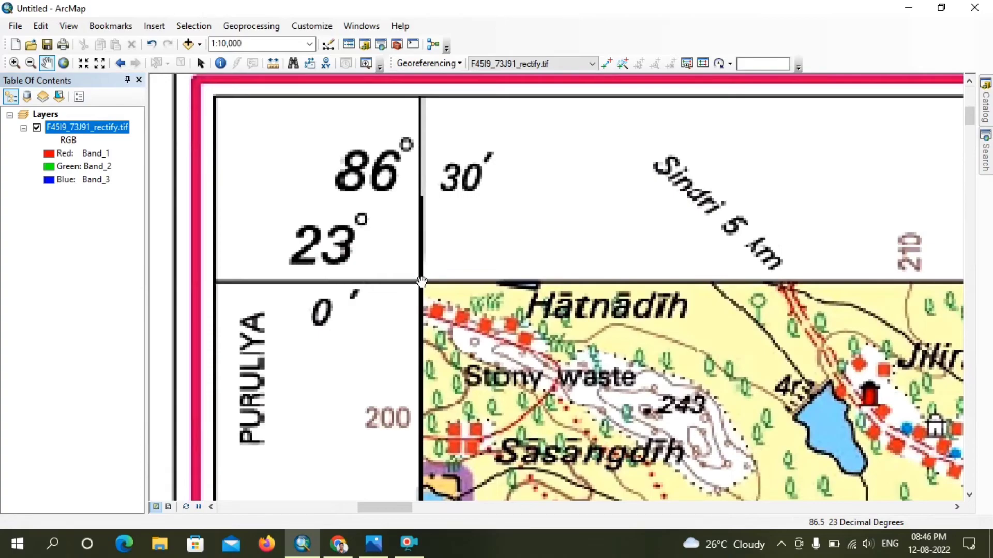
pyautogui.press('Print')
pyautogui.moveTo(179, 75); pyautogui.dragTo(991, 530)
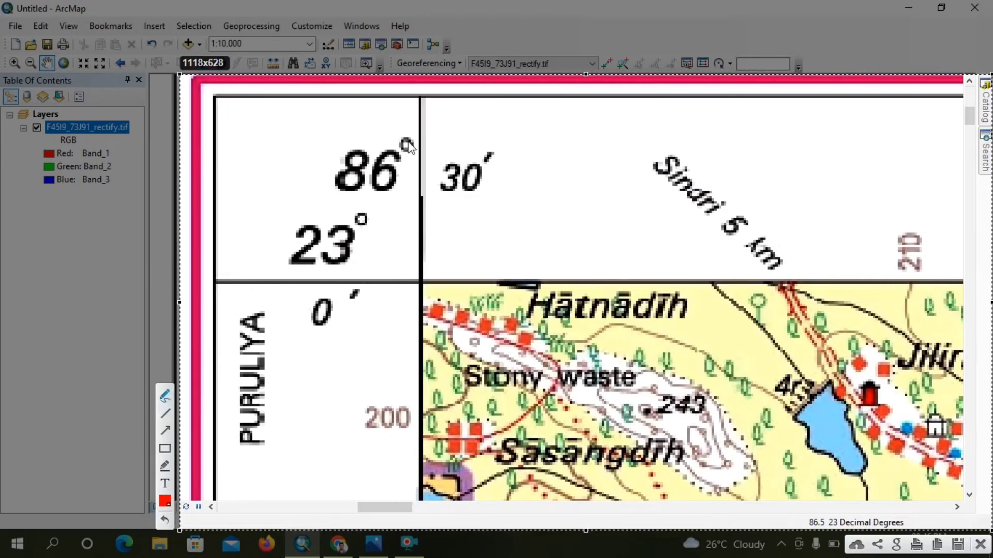
pyautogui.moveTo(424, 129)
pyautogui.mouseDown()
pyautogui.moveTo(370, 117)
pyautogui.moveTo(329, 138)
pyautogui.moveTo(336, 187)
pyautogui.moveTo(477, 208)
pyautogui.moveTo(529, 171)
pyautogui.moveTo(403, 124)
pyautogui.mouseUp()
pyautogui.moveTo(825, 506)
pyautogui.mouseDown()
pyautogui.moveTo(799, 517)
pyautogui.moveTo(810, 533)
pyautogui.moveTo(825, 510)
pyautogui.mouseUp()
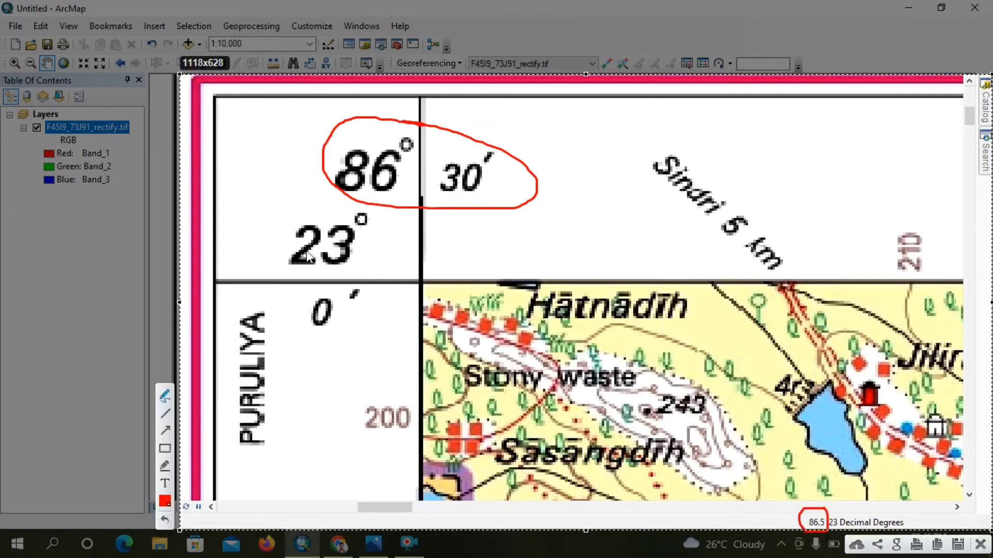
pyautogui.moveTo(377, 241)
pyautogui.mouseDown()
pyautogui.moveTo(363, 217)
pyautogui.moveTo(317, 319)
pyautogui.moveTo(381, 262)
pyautogui.moveTo(376, 238)
pyautogui.mouseUp()
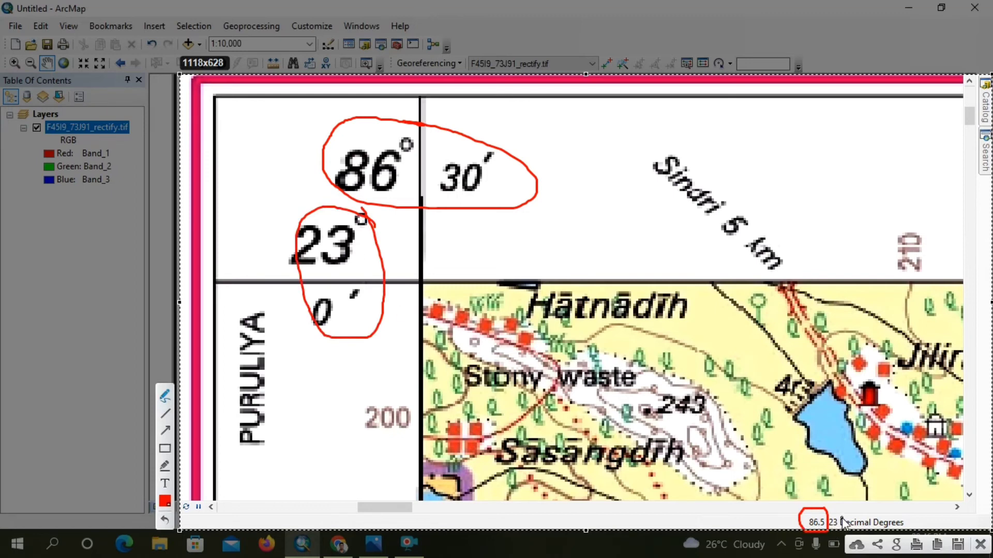
pyautogui.moveTo(838, 517); pyautogui.dragTo(836, 528)
pyautogui.moveTo(791, 473)
pyautogui.mouseDown()
pyautogui.moveTo(850, 497)
pyautogui.moveTo(937, 462)
pyautogui.mouseUp()
pyautogui.hotkey('ctrl', 'z')
pyautogui.hotkey('ctrl', 'z')
pyautogui.hotkey('ctrl', 'z')
pyautogui.hotkey('ctrl', 'z')
pyautogui.hotkey('ctrl', 'z')
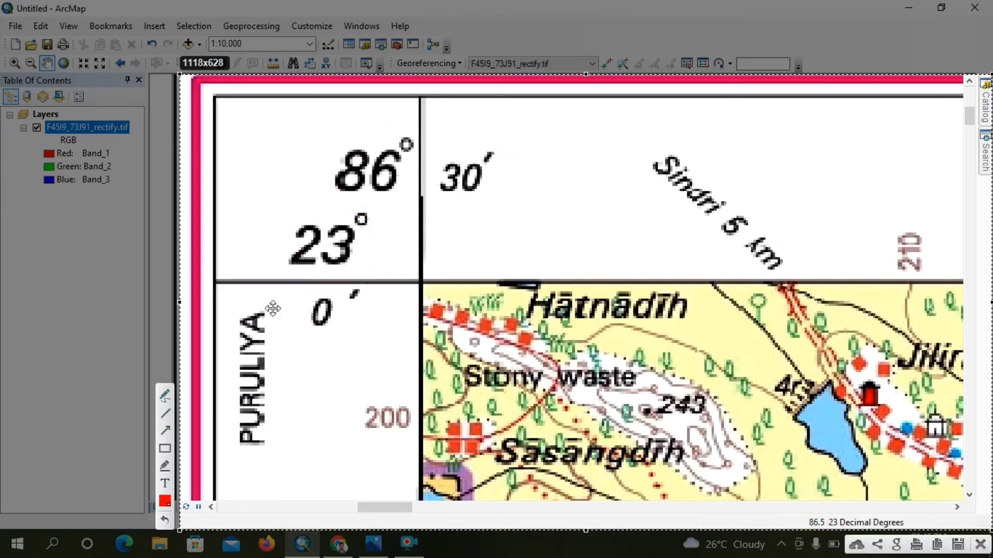
pyautogui.press('Escape')
# Verify the Layers data frame's coordinate system is GCS_WGS_1984, then pan back across the sheet
pyautogui.scroll(-3, 495, 274)
pyautogui.scroll(4, 495, 274)
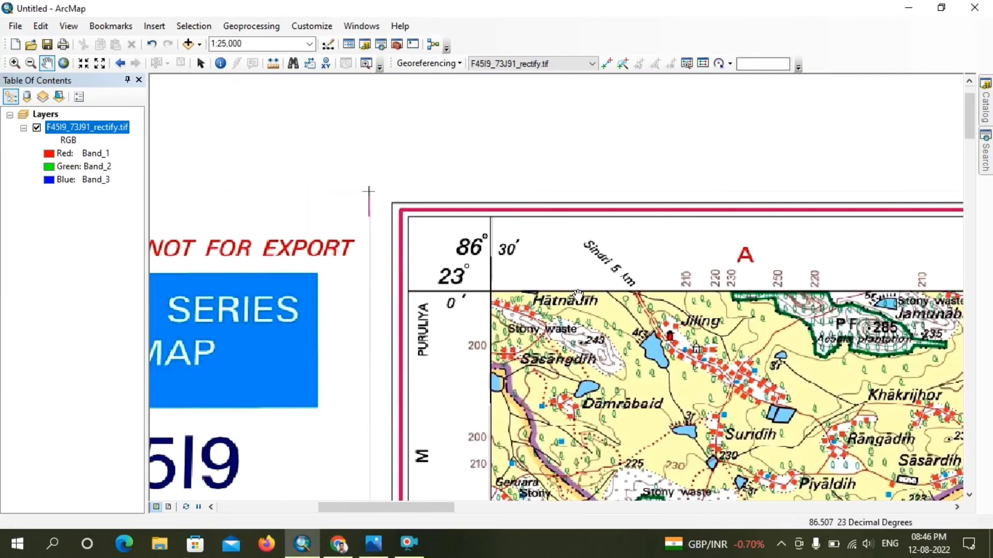
pyautogui.scroll(2, 578, 294)
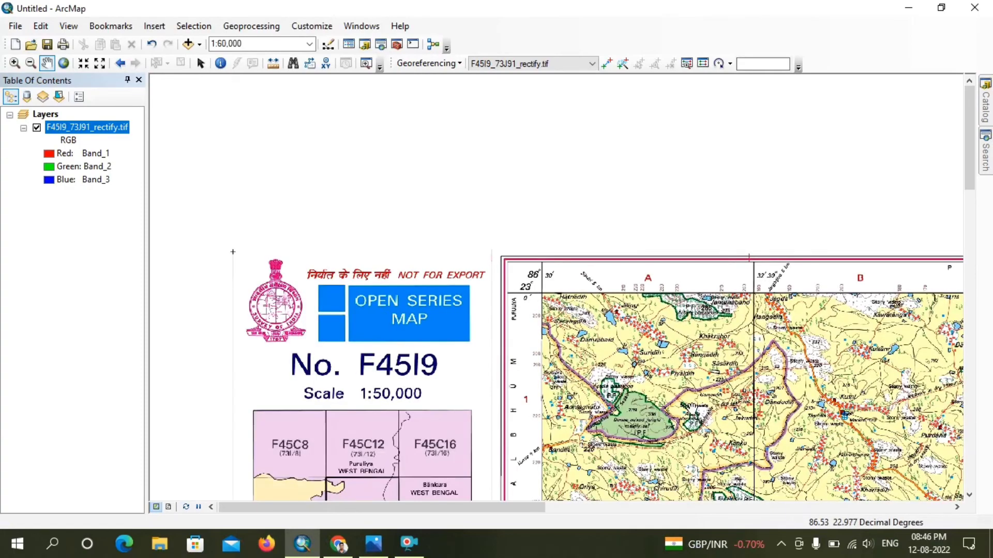
pyautogui.moveTo(598, 373); pyautogui.dragTo(414, 200)
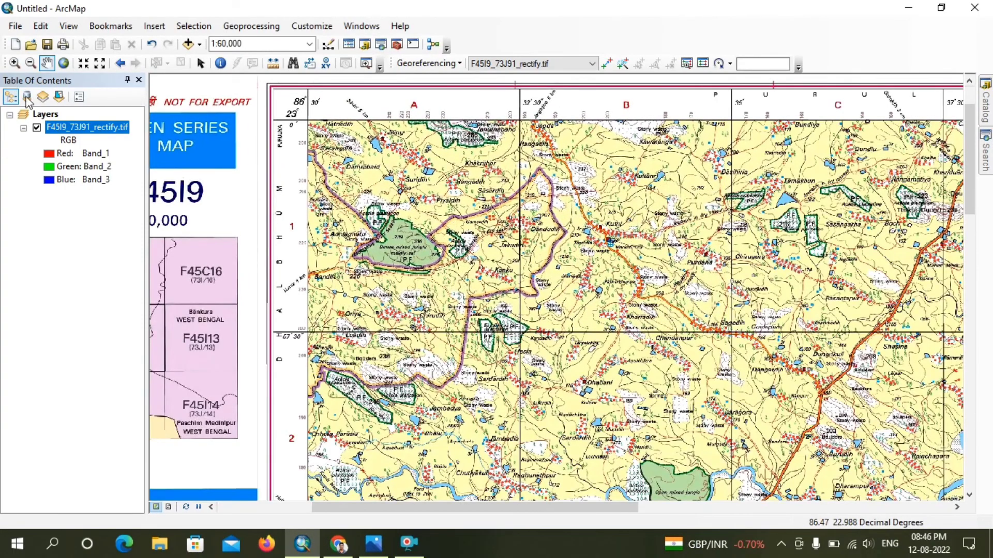
pyautogui.rightClick(46, 114)
pyautogui.click(120, 408)
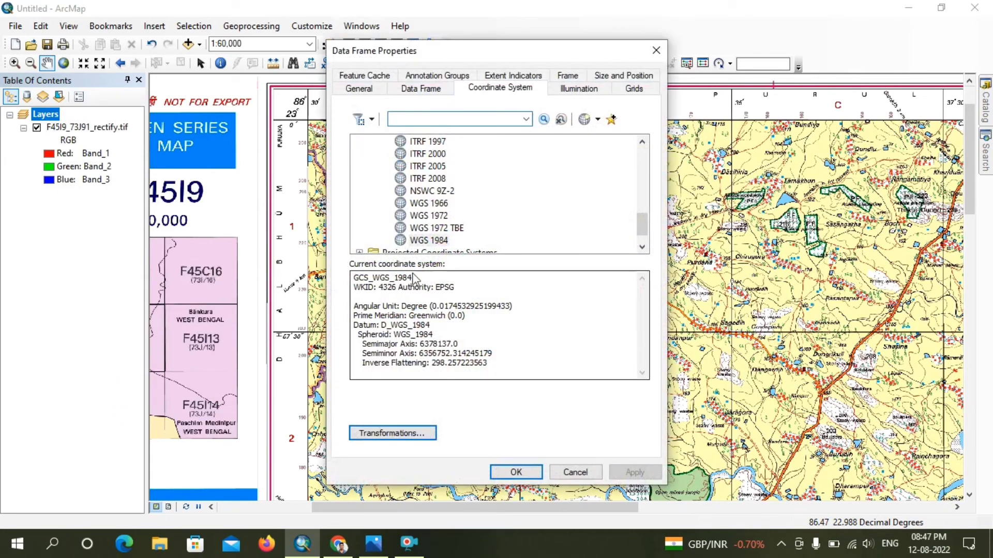
pyautogui.click(656, 50)
pyautogui.moveTo(454, 239); pyautogui.dragTo(217, 212)
pyautogui.moveTo(812, 269); pyautogui.dragTo(582, 274)
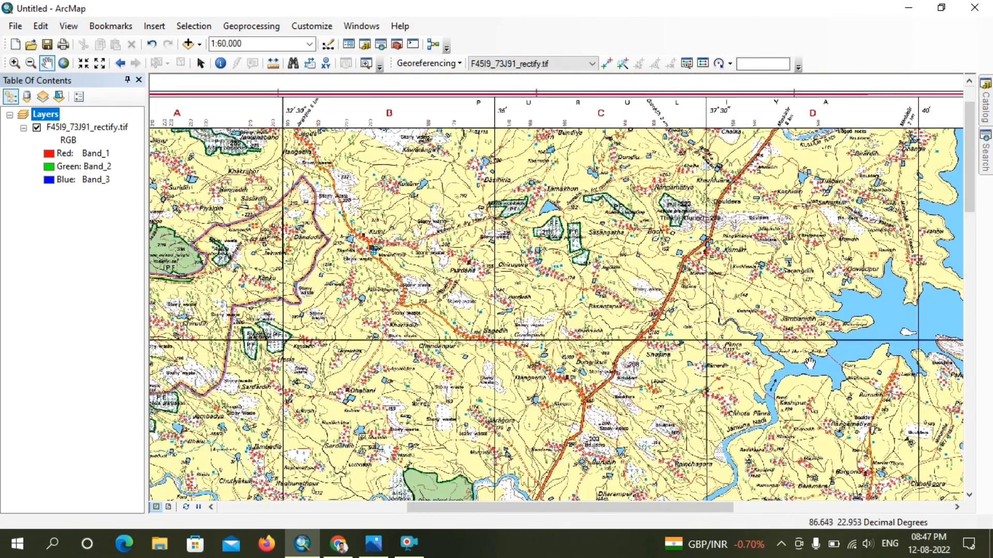
pyautogui.moveTo(729, 370); pyautogui.dragTo(698, 171)
pyautogui.moveTo(833, 353); pyautogui.dragTo(751, 289)
pyautogui.moveTo(716, 366); pyautogui.dragTo(623, 171)
pyautogui.moveTo(827, 481); pyautogui.dragTo(745, 318)
pyautogui.moveTo(737, 408); pyautogui.dragTo(694, 249)
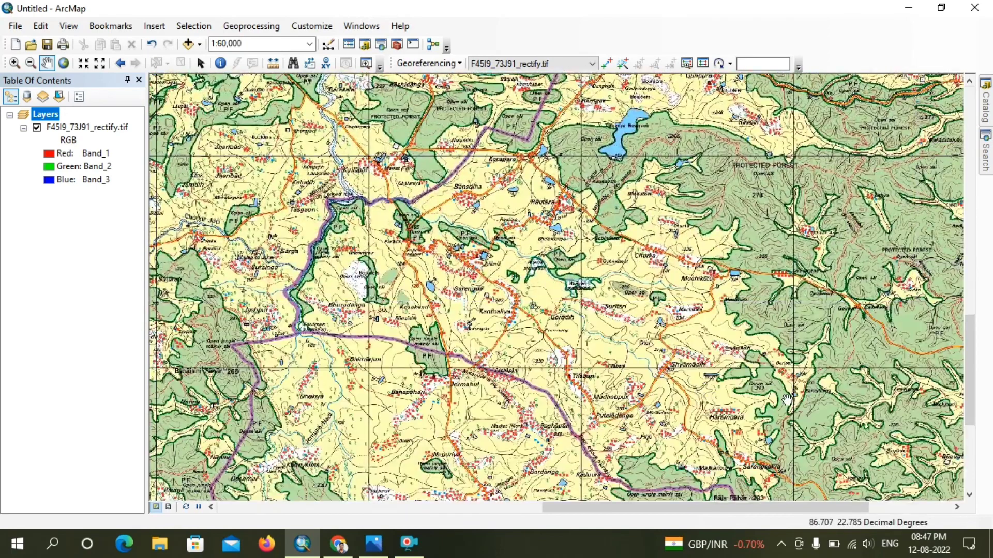
pyautogui.moveTo(783, 403); pyautogui.dragTo(656, 177)
pyautogui.moveTo(709, 360); pyautogui.dragTo(651, 345)
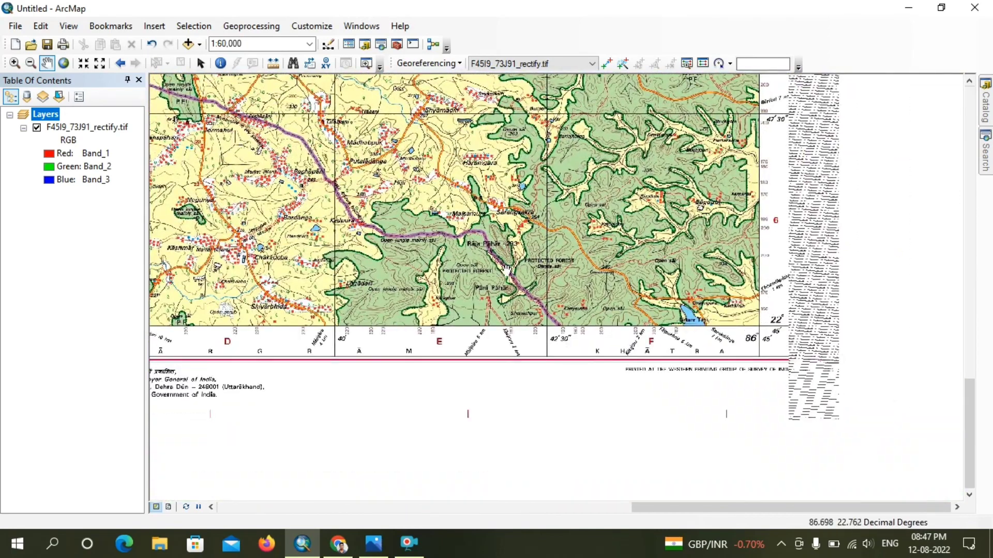
pyautogui.moveTo(610, 316); pyautogui.dragTo(931, 362)
pyautogui.moveTo(290, 331); pyautogui.dragTo(631, 348)
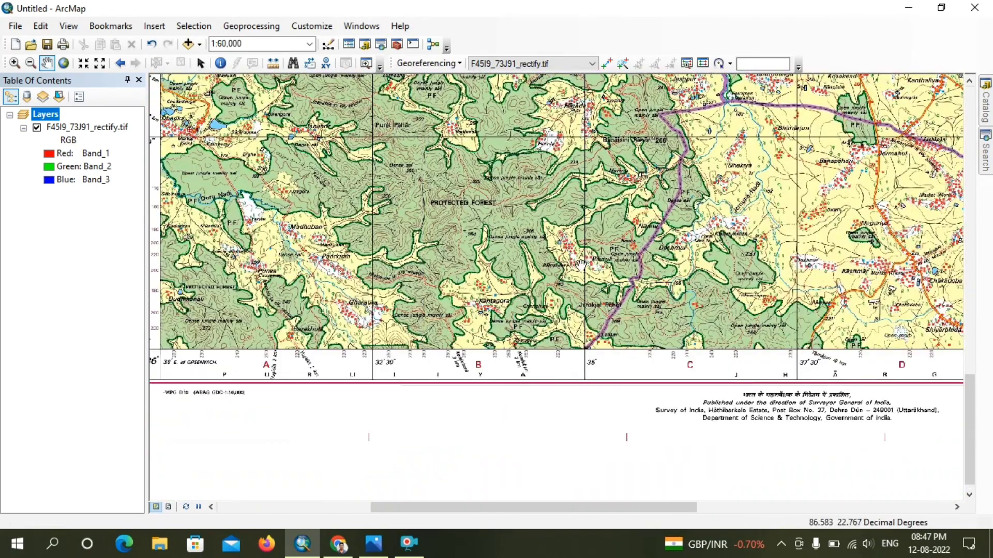
pyautogui.moveTo(429, 297); pyautogui.dragTo(447, 425)
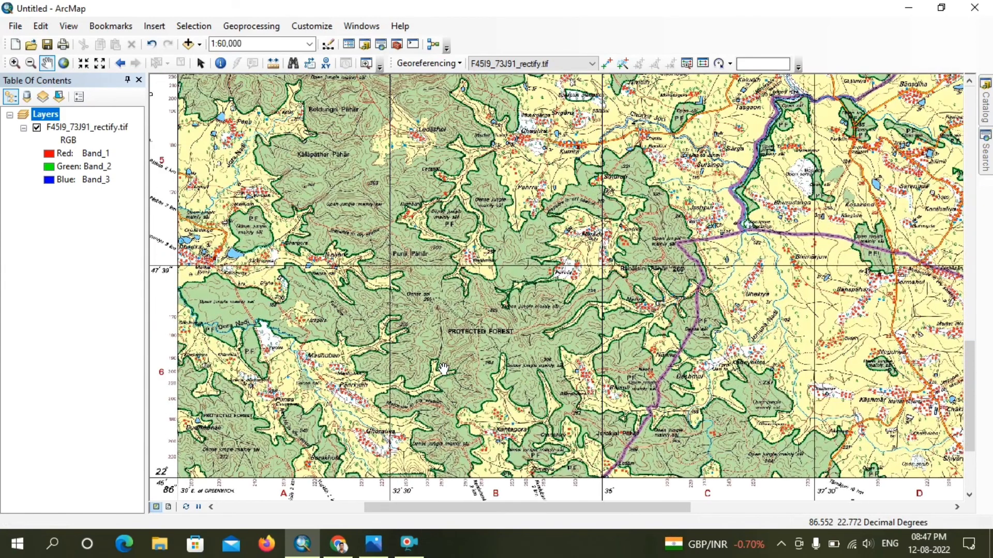
pyautogui.moveTo(441, 296); pyautogui.dragTo(508, 393)
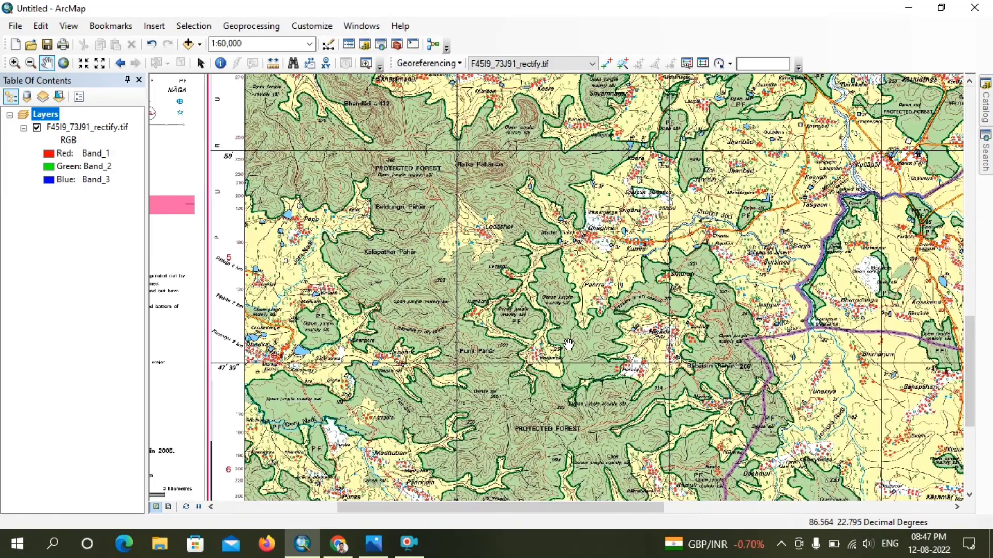